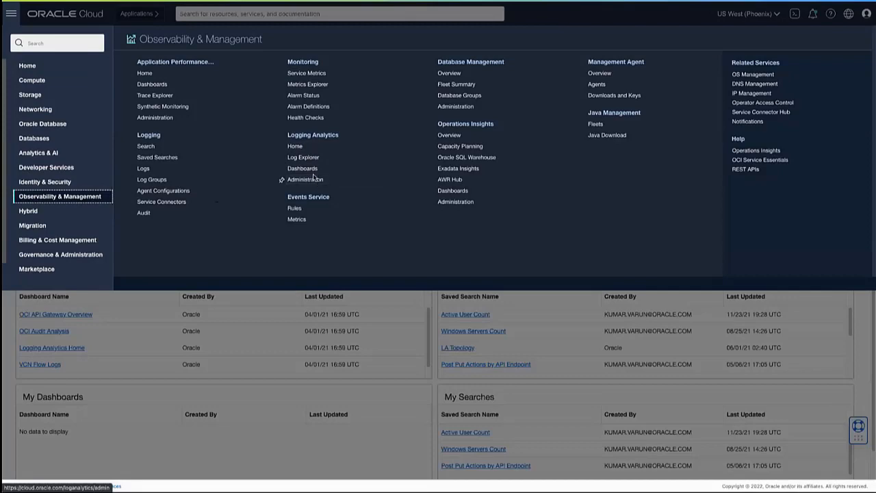
Step: List the Logging Analytics dashboards stored in the LogAnalytics compartment
{"action": "left_click", "coordinate": [315, 170]}
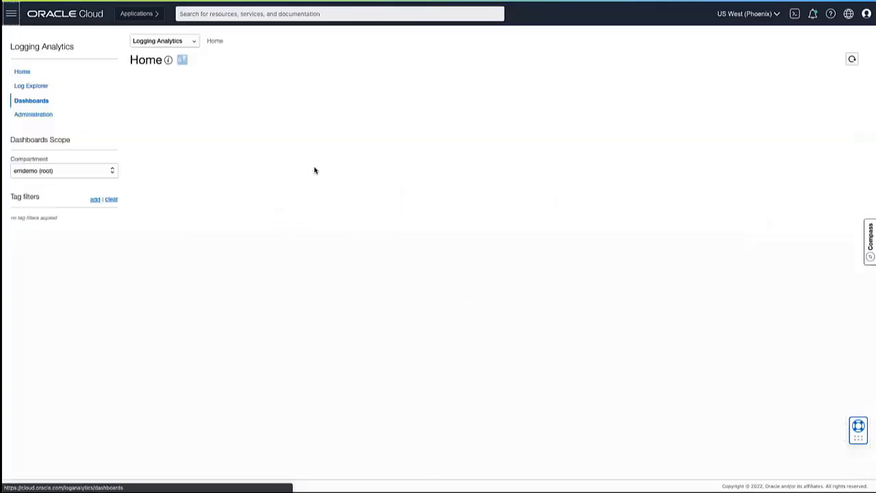
{"action": "left_click", "coordinate": [101, 173]}
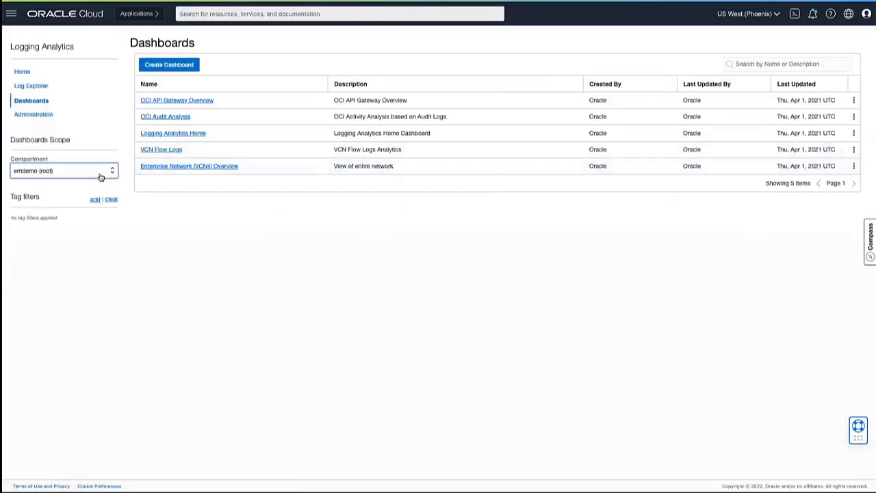
{"action": "left_click", "coordinate": [80, 206]}
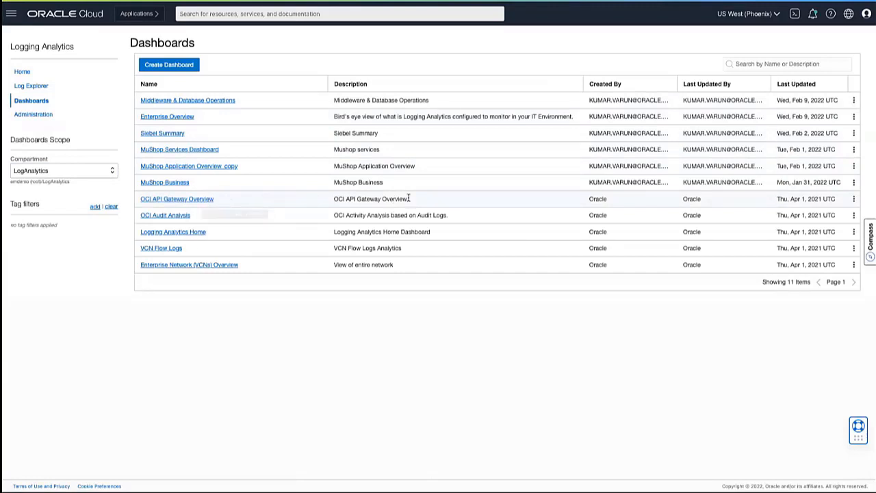
Step: Open the Middleware & Database Operations dashboard and show its data for the Last 24 Hours
{"action": "left_click", "coordinate": [212, 103]}
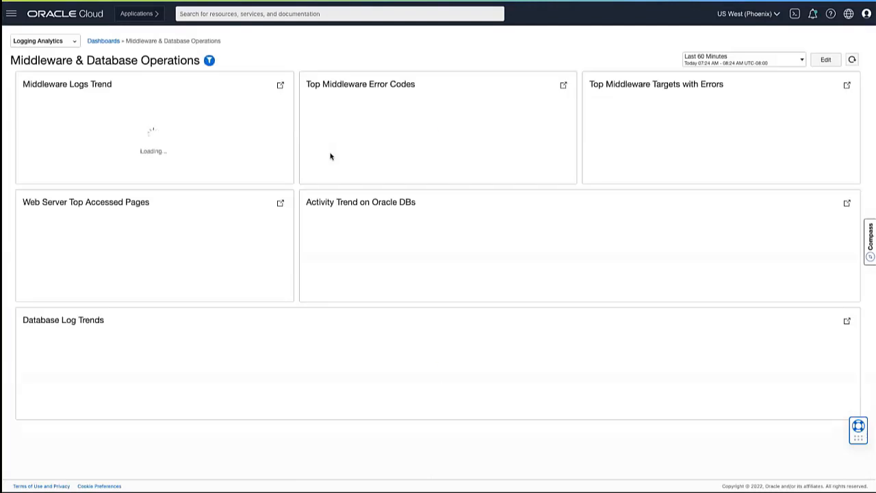
{"action": "left_click", "coordinate": [748, 60]}
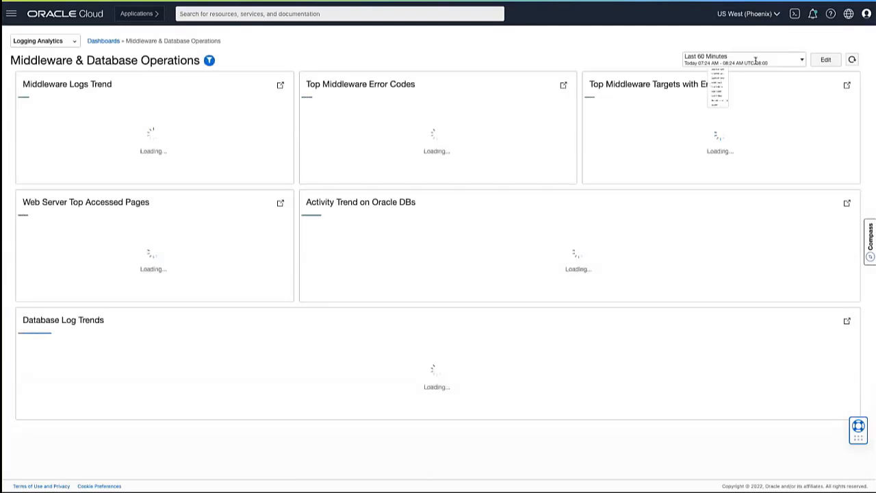
{"action": "left_click", "coordinate": [714, 135]}
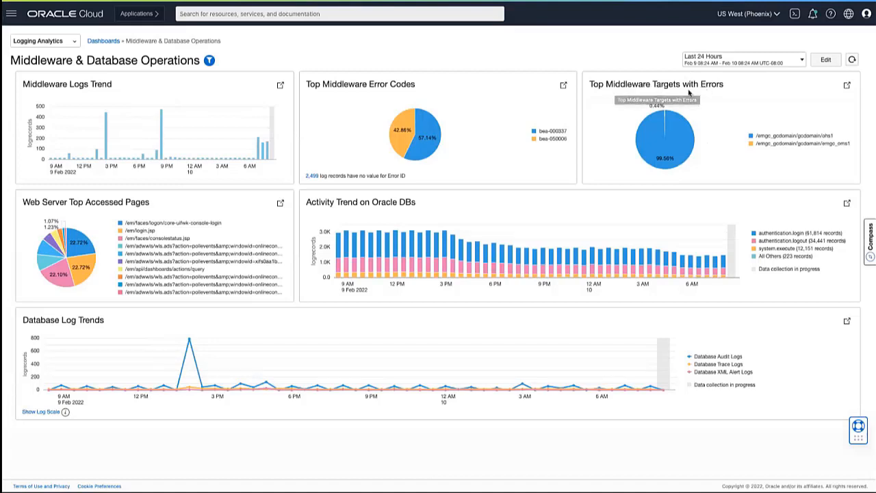
Step: Change the Middleware & Database Operations dashboard's time range to Last 7 Days
{"action": "left_click", "coordinate": [754, 60]}
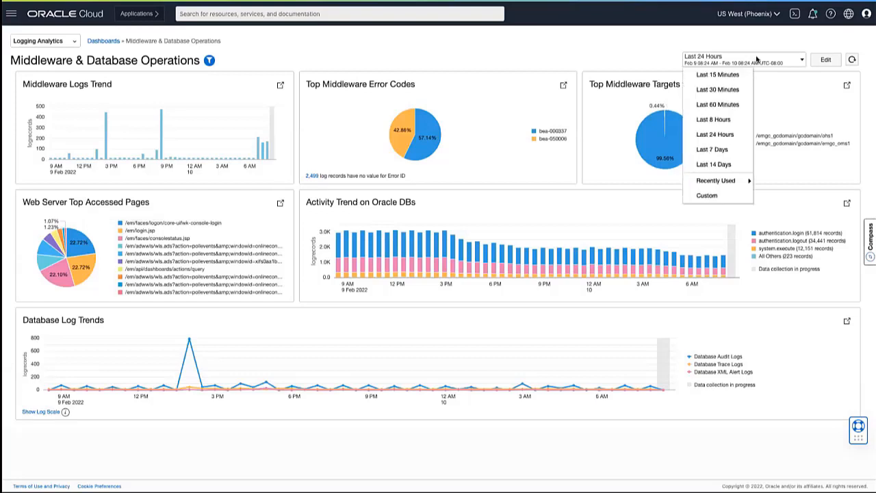
{"action": "left_click", "coordinate": [720, 149]}
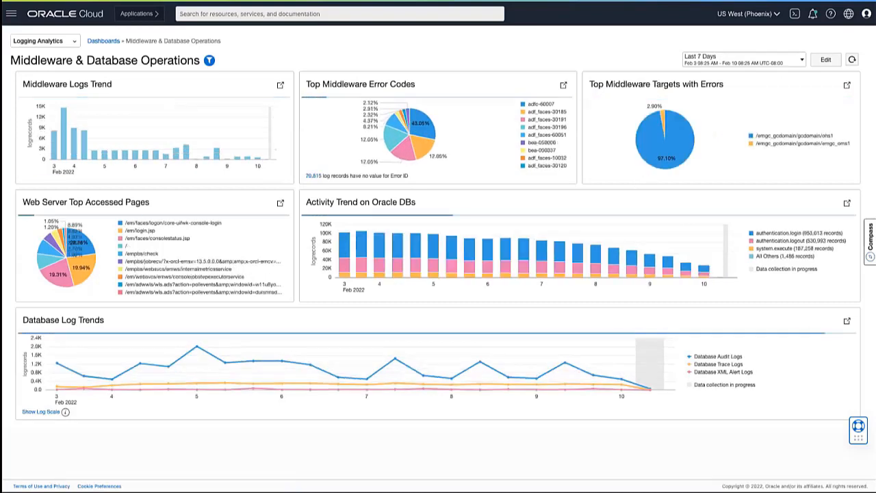
{"action": "left_click", "coordinate": [746, 59]}
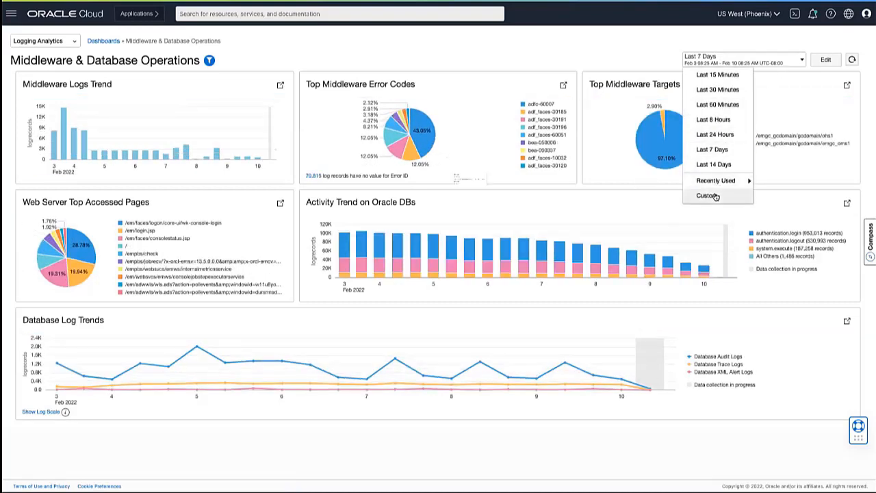
{"action": "left_click", "coordinate": [546, 48]}
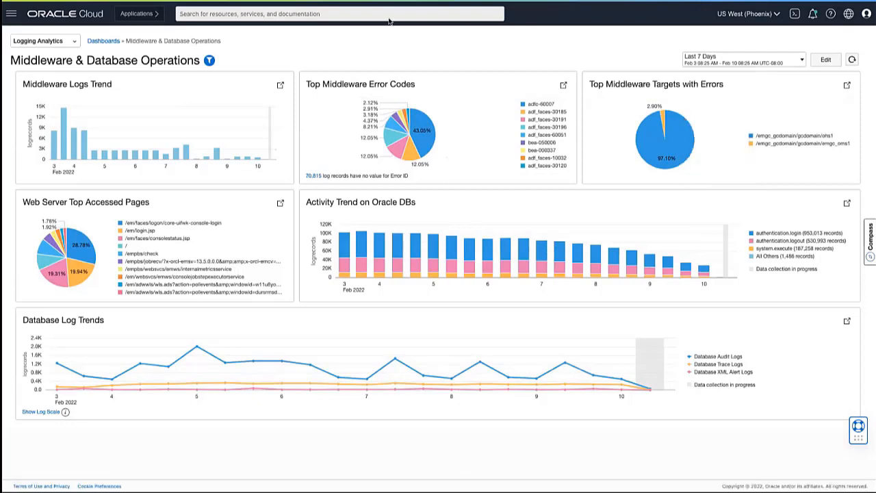
Step: Open the Siebel Summary dashboard and apply the recently used time range Nov 12, 2021 07:39 AM to Nov 20, 2021 07:39 AM
{"action": "left_click", "coordinate": [97, 41]}
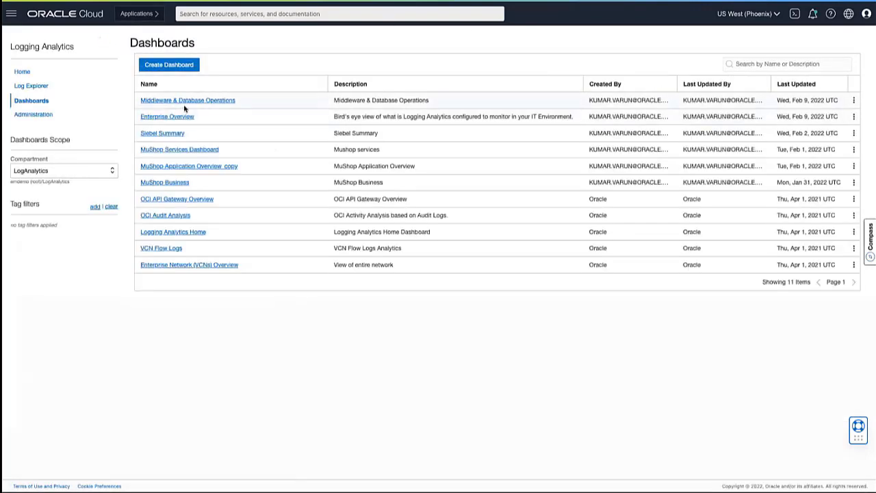
{"action": "left_click", "coordinate": [174, 133]}
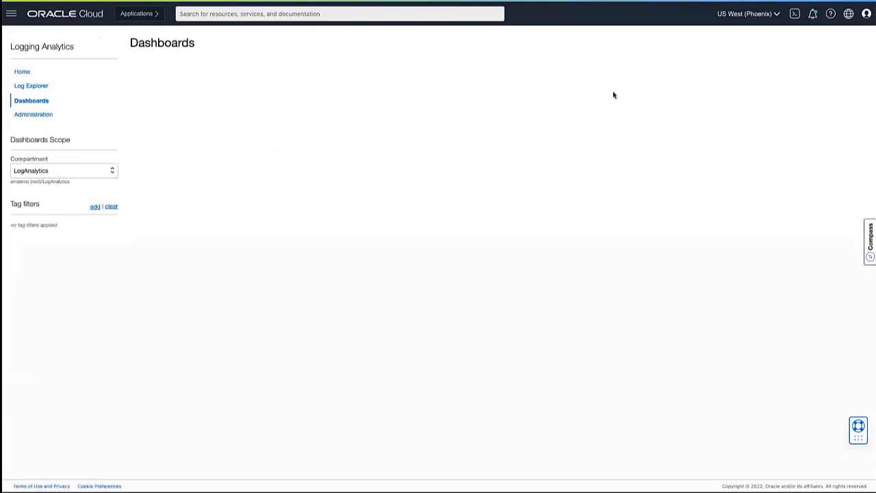
{"action": "left_click", "coordinate": [744, 58]}
{"action": "left_click", "coordinate": [718, 193]}
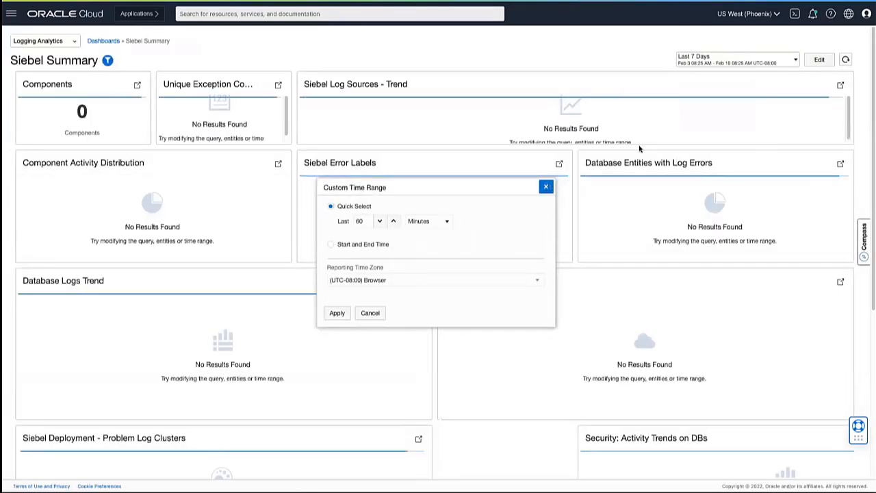
{"action": "left_click", "coordinate": [639, 149]}
{"action": "left_click", "coordinate": [735, 59]}
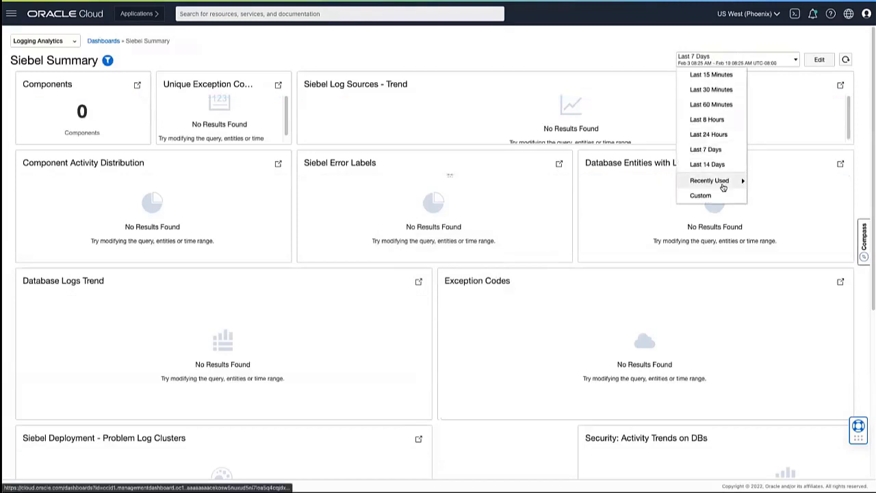
{"action": "mouse_move", "coordinate": [720, 183]}
{"action": "left_click", "coordinate": [609, 211]}
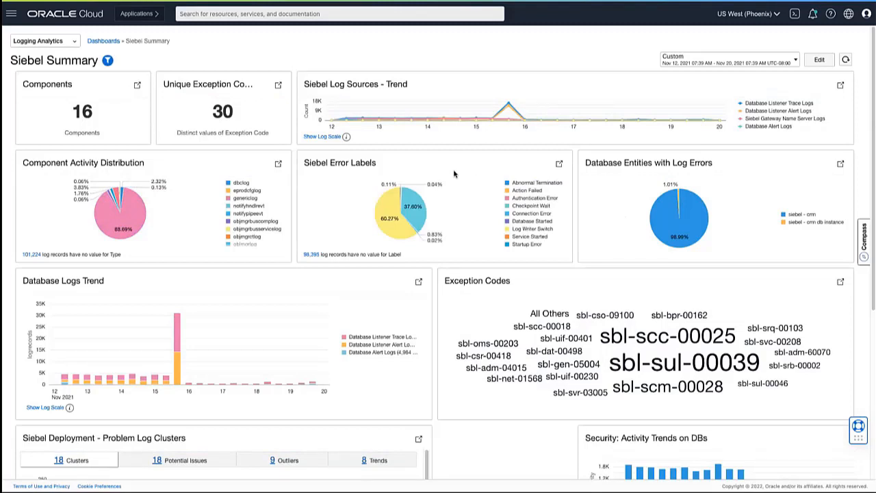
Step: Review the Siebel Summary widgets, then open the Exception Codes word cloud in Log Explorer and view the available visualization types
{"action": "scroll", "coordinate": [437, 205], "scroll_direction": "down", "scroll_amount": 5}
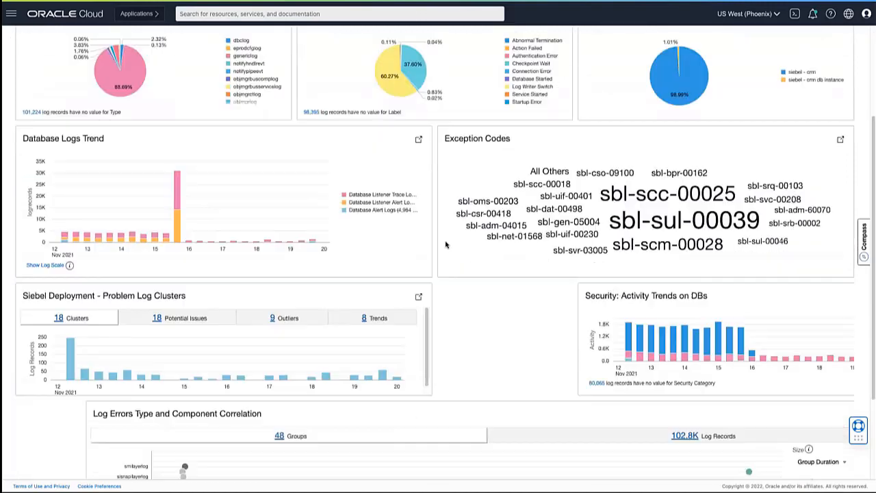
{"action": "scroll", "coordinate": [445, 244], "scroll_direction": "down", "scroll_amount": 1}
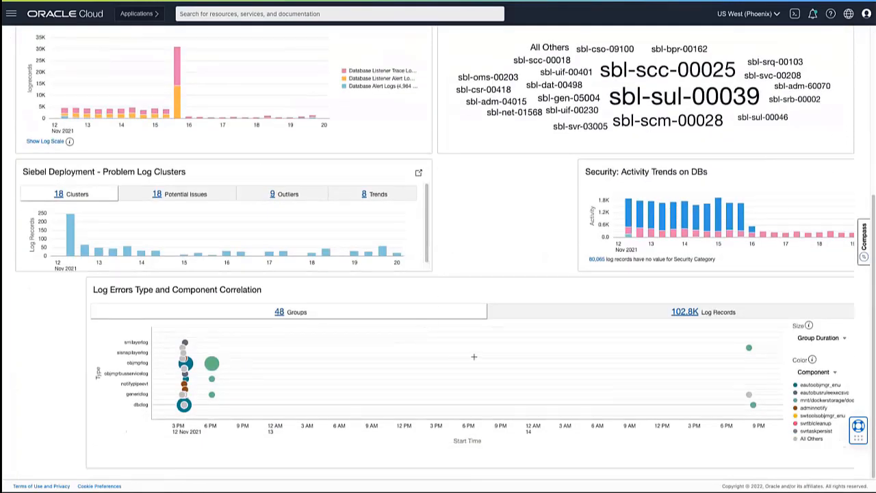
{"action": "mouse_move", "coordinate": [211, 365]}
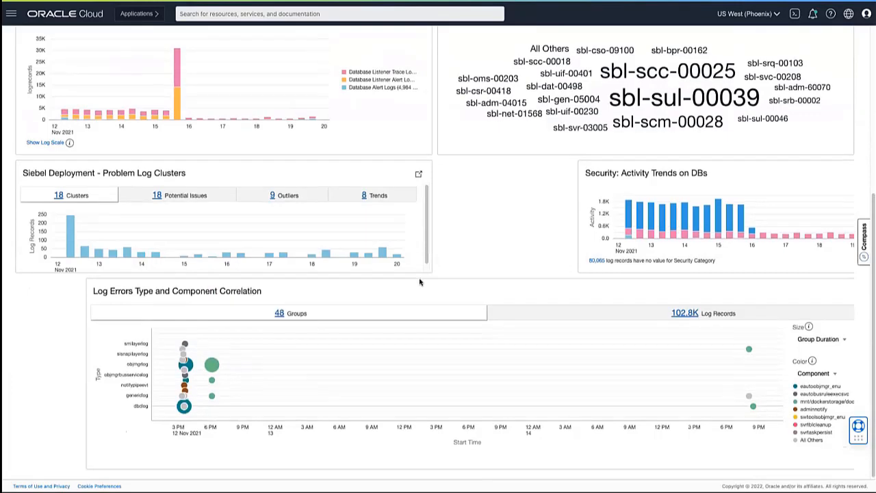
{"action": "scroll", "coordinate": [419, 281], "scroll_direction": "up", "scroll_amount": 3}
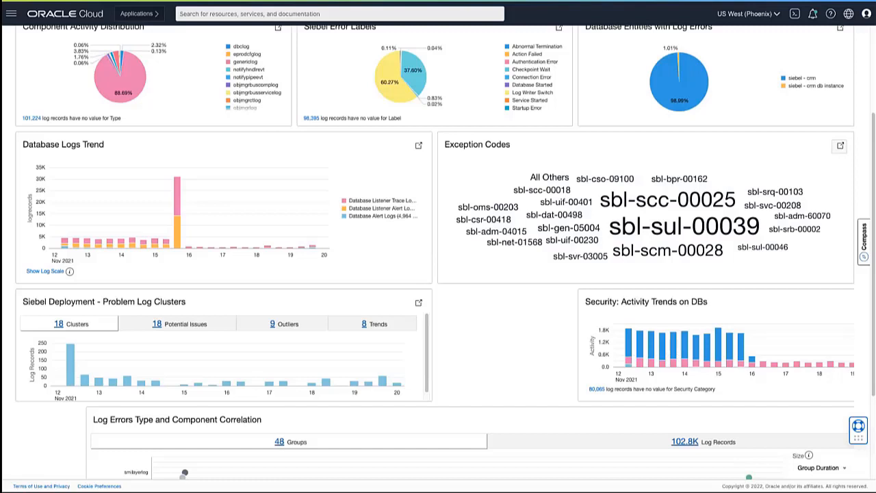
{"action": "left_click", "coordinate": [581, 240]}
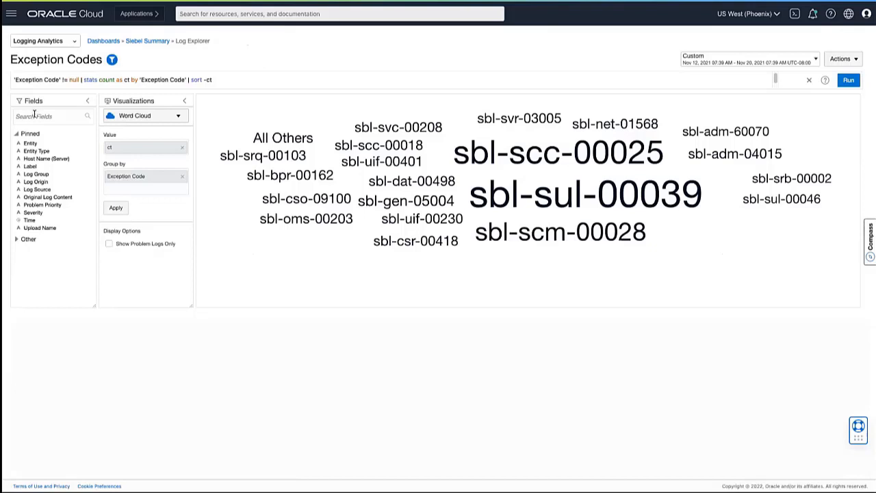
{"action": "left_click", "coordinate": [168, 119]}
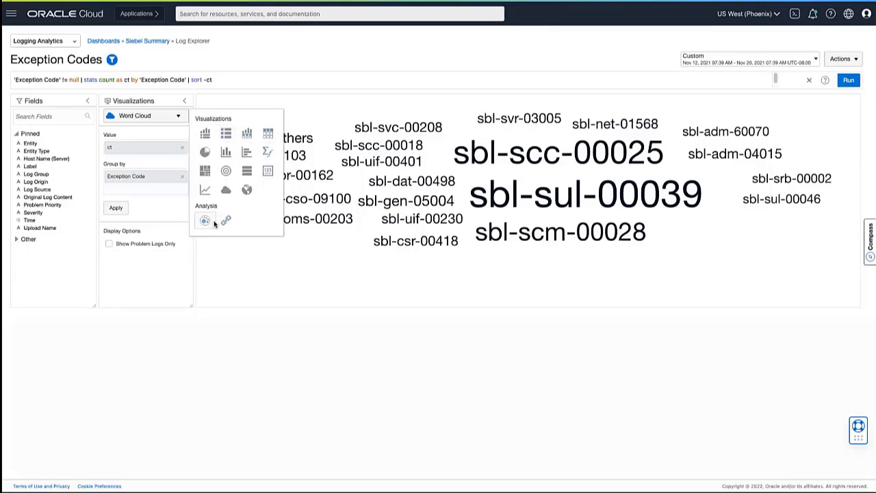
{"action": "left_click", "coordinate": [345, 261]}
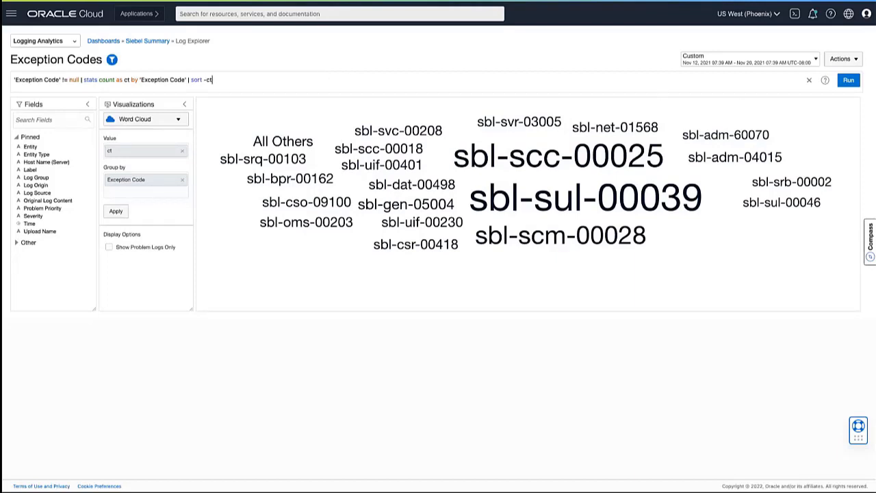
Step: Examine the query search help, covering search basics, query examples, common commands and syntax highlighting
{"action": "left_click", "coordinate": [824, 80]}
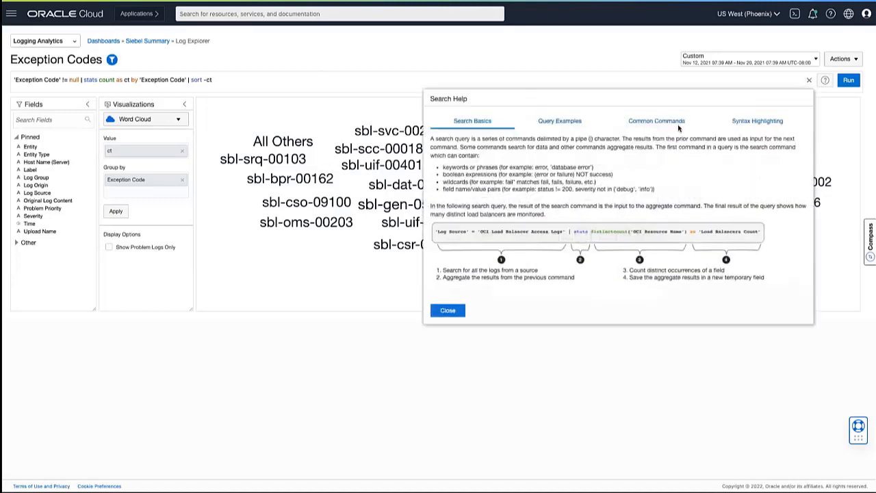
{"action": "left_click", "coordinate": [557, 121]}
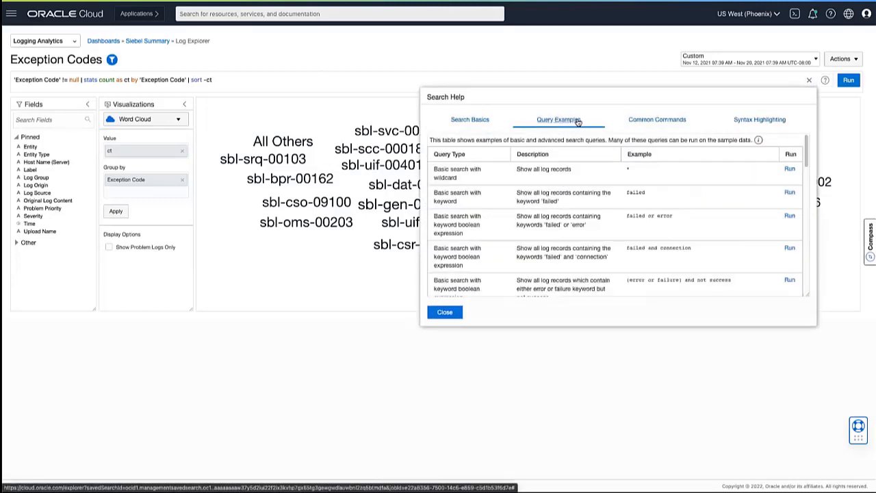
{"action": "left_click", "coordinate": [635, 122]}
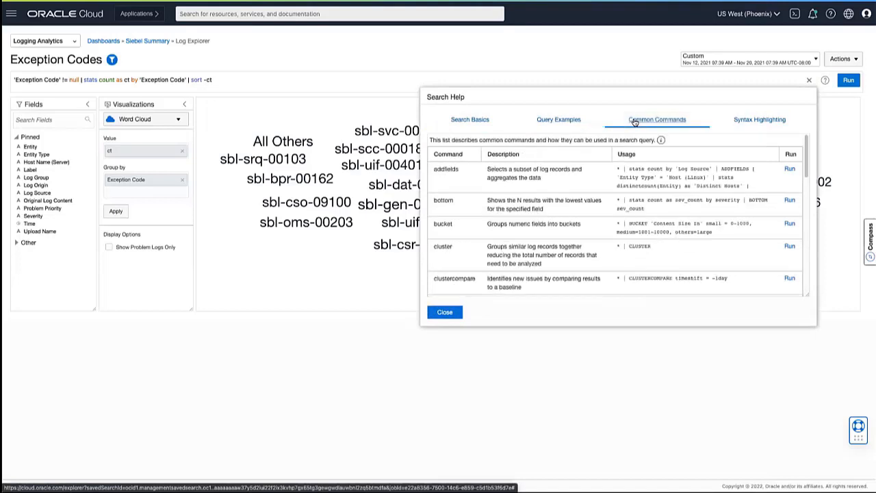
{"action": "left_click", "coordinate": [726, 122]}
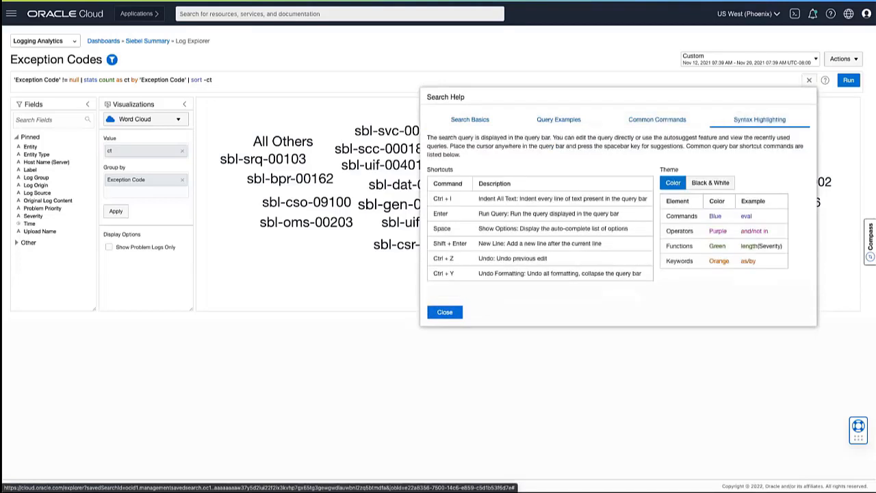
{"action": "left_click", "coordinate": [445, 312]}
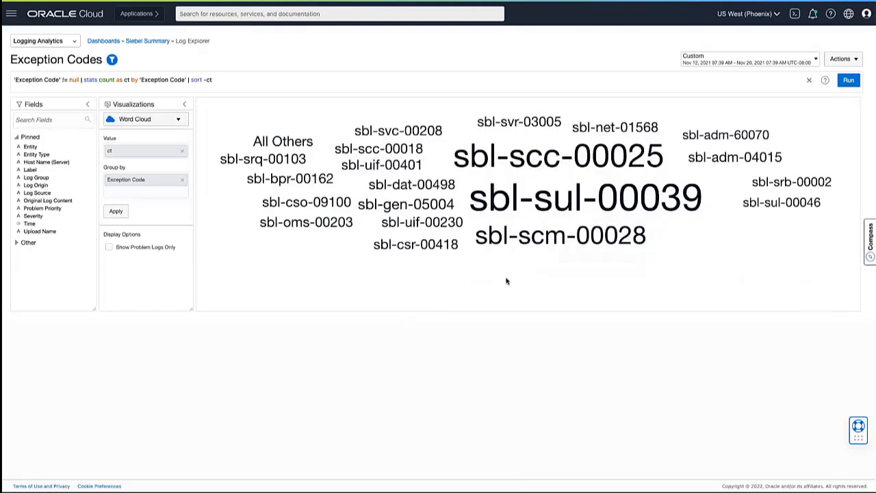
Step: Inspect codes in the Exception Codes word cloud and create a new Log Explorer search
{"action": "mouse_move", "coordinate": [518, 247]}
{"action": "mouse_move", "coordinate": [749, 200]}
{"action": "mouse_move", "coordinate": [777, 153]}
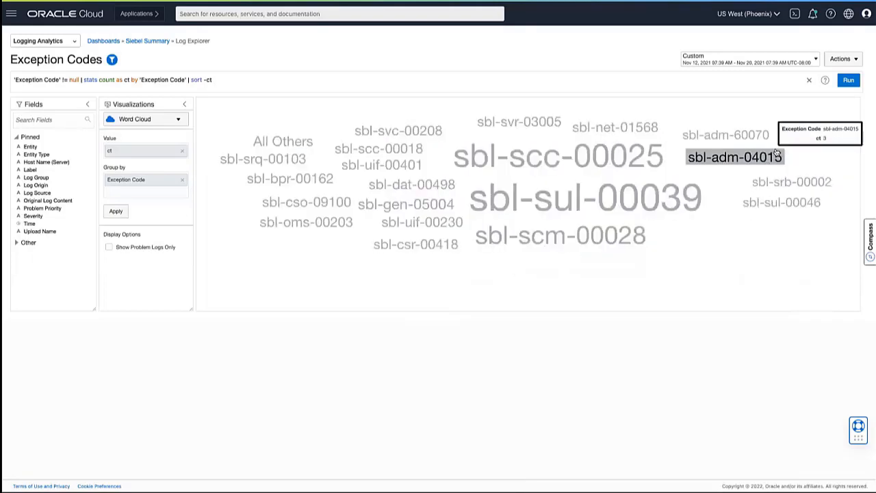
{"action": "left_click", "coordinate": [840, 59]}
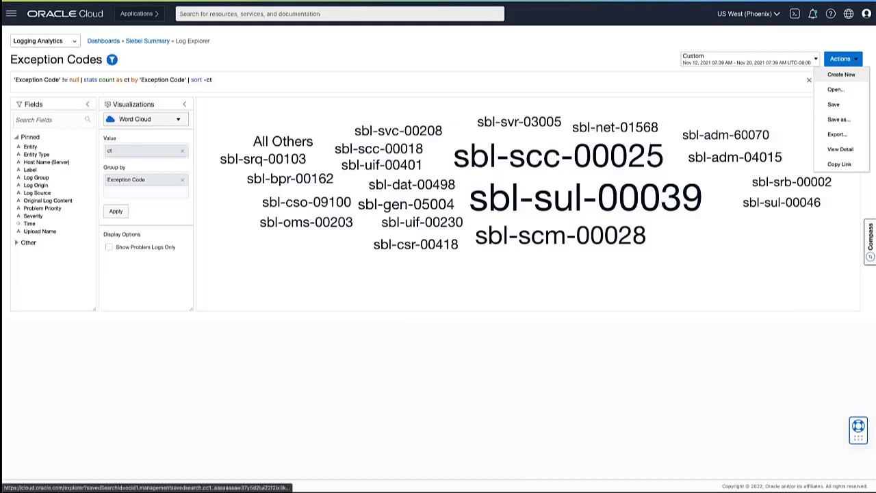
{"action": "left_click", "coordinate": [840, 74]}
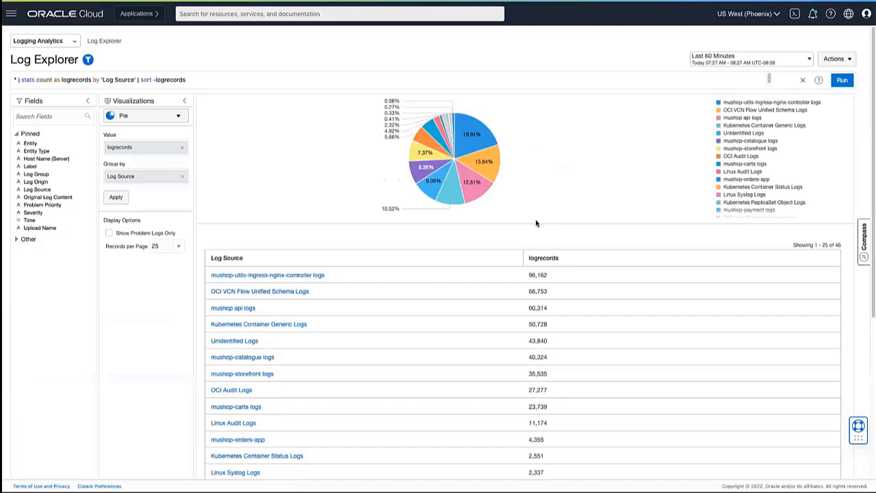
Step: Set the new search's time range to Last 24 Hours and review the log sources in its results table
{"action": "left_click", "coordinate": [711, 63]}
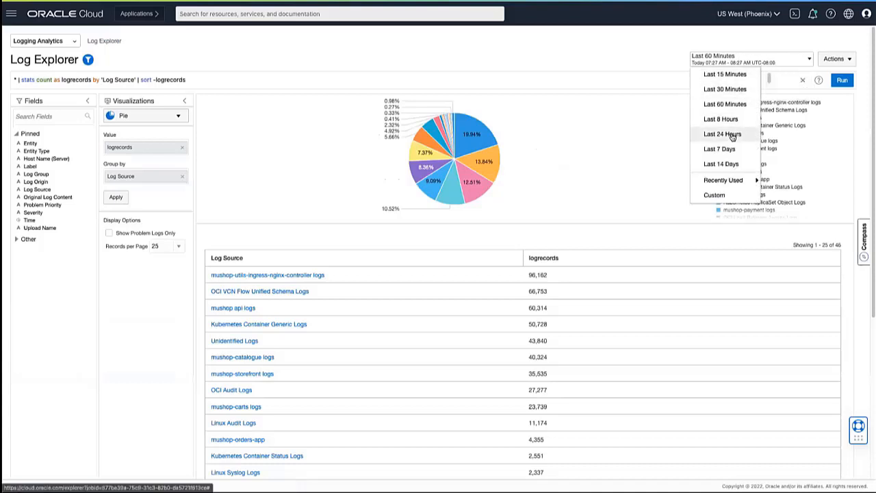
{"action": "left_click", "coordinate": [722, 134]}
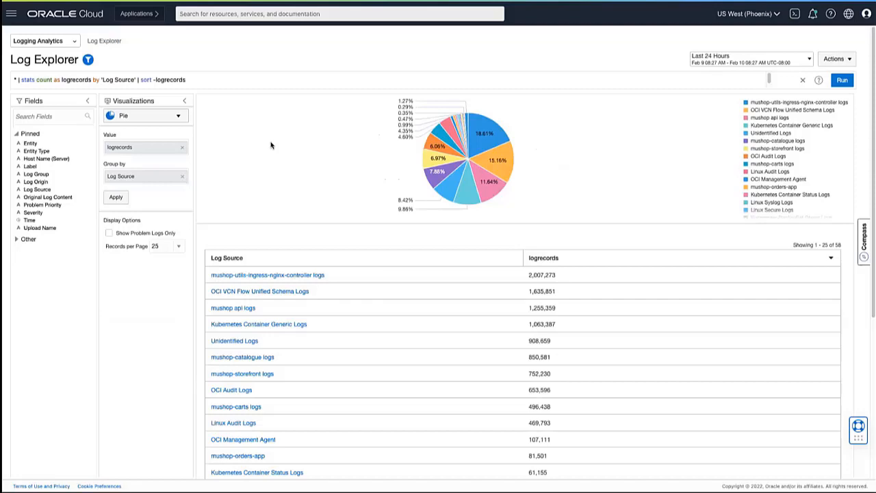
{"action": "scroll", "coordinate": [310, 368], "scroll_direction": "down", "scroll_amount": 2}
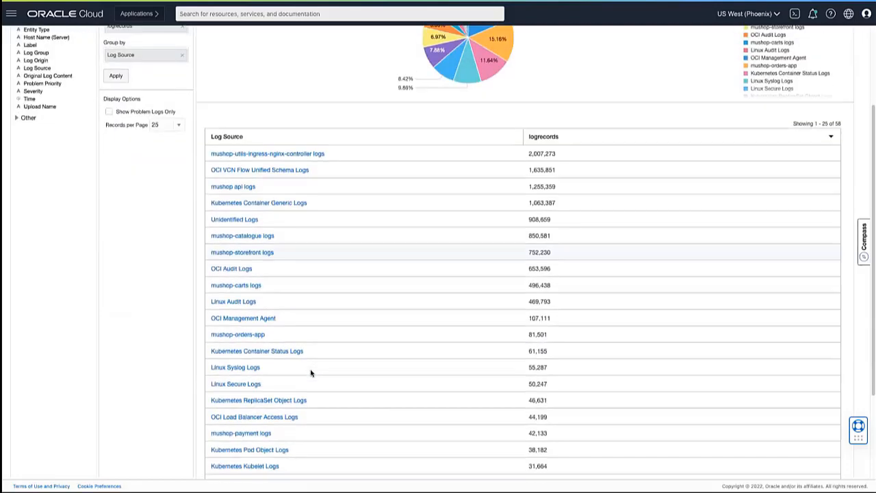
{"action": "scroll", "coordinate": [309, 369], "scroll_direction": "down", "scroll_amount": 2}
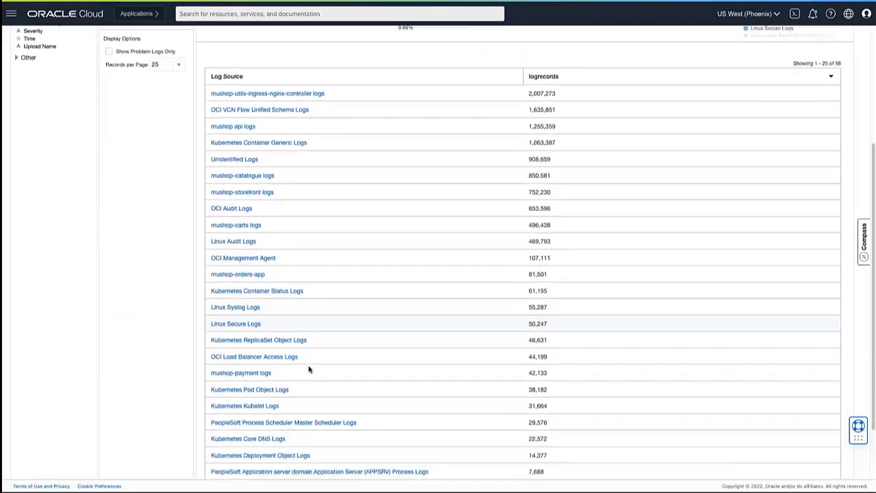
{"action": "scroll", "coordinate": [311, 367], "scroll_direction": "up", "scroll_amount": 4}
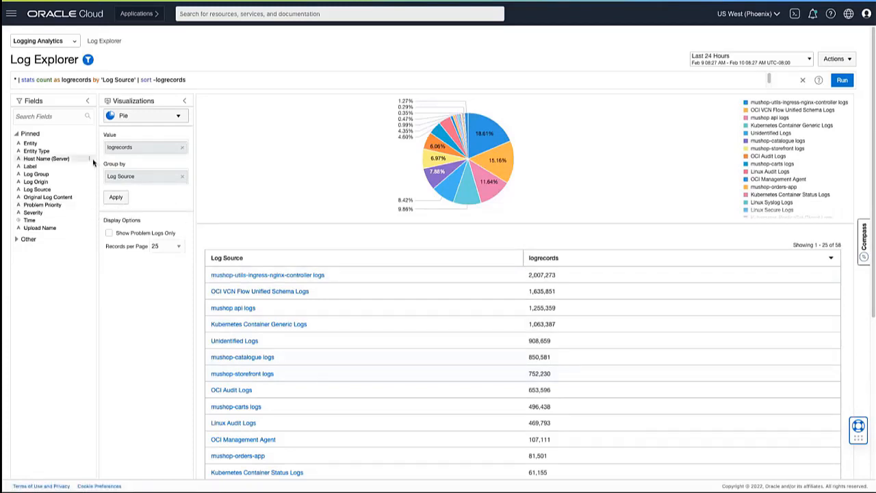
Step: Review the Entity Type filter values with trend charts shown, leaving the filter without applying a selection
{"action": "left_click", "coordinate": [41, 152]}
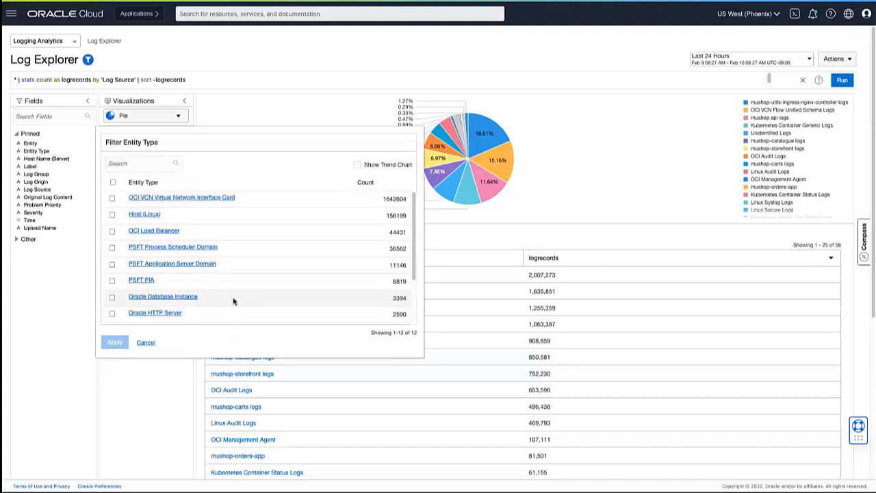
{"action": "scroll", "coordinate": [232, 301], "scroll_direction": "down", "scroll_amount": 2}
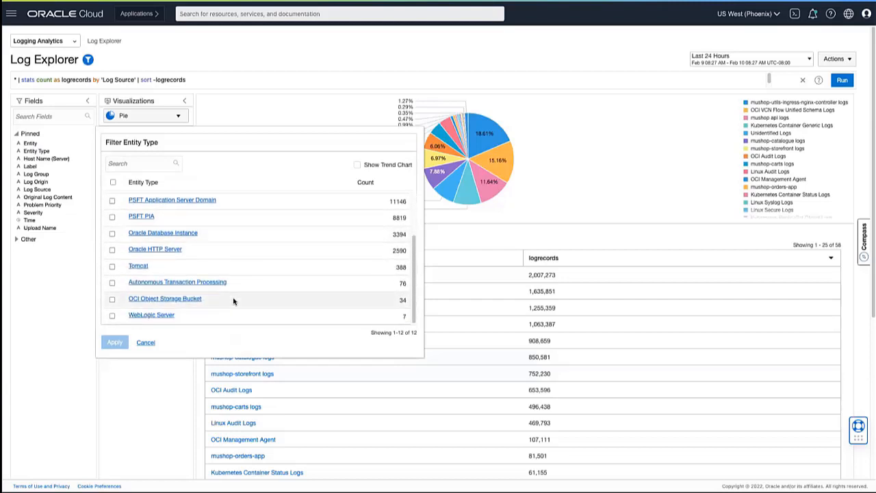
{"action": "scroll", "coordinate": [233, 300], "scroll_direction": "up", "scroll_amount": 2}
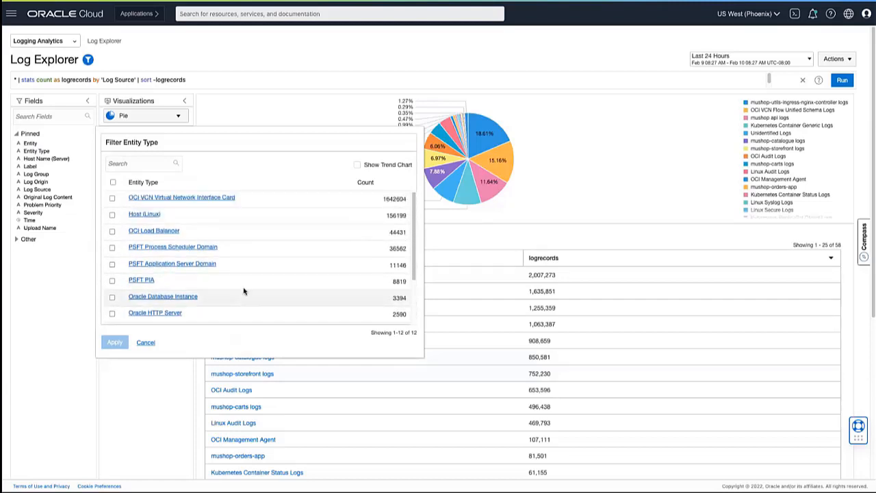
{"action": "left_click", "coordinate": [357, 165]}
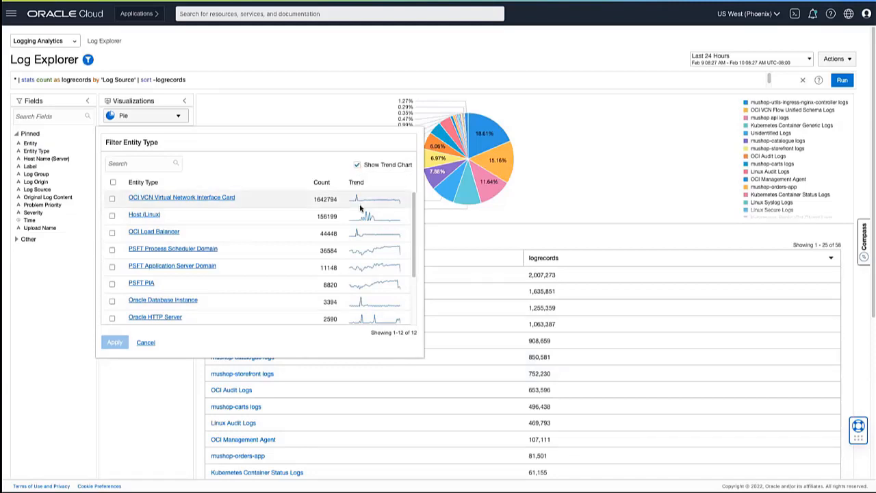
{"action": "mouse_move", "coordinate": [359, 231]}
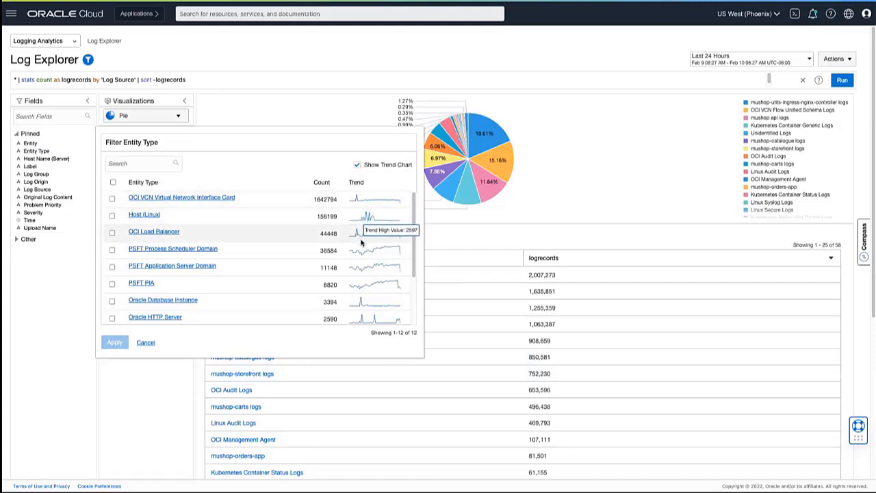
{"action": "mouse_move", "coordinate": [365, 265]}
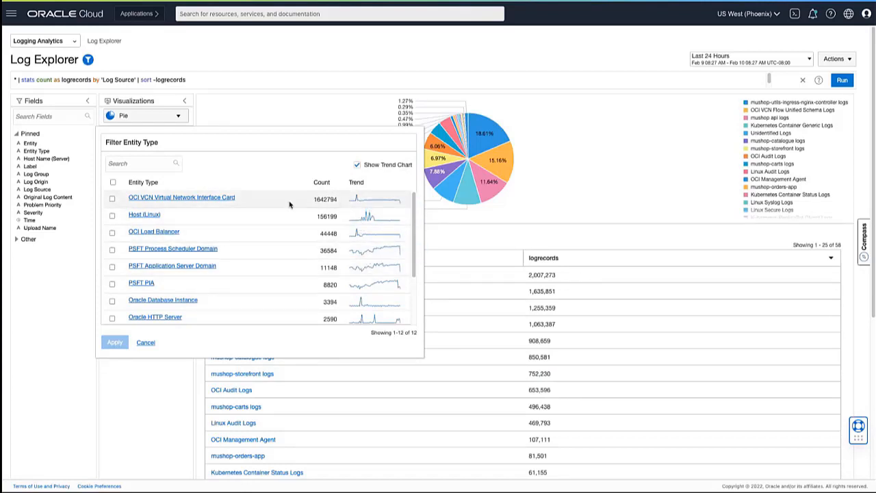
{"action": "mouse_move", "coordinate": [364, 201]}
{"action": "left_click", "coordinate": [113, 198]}
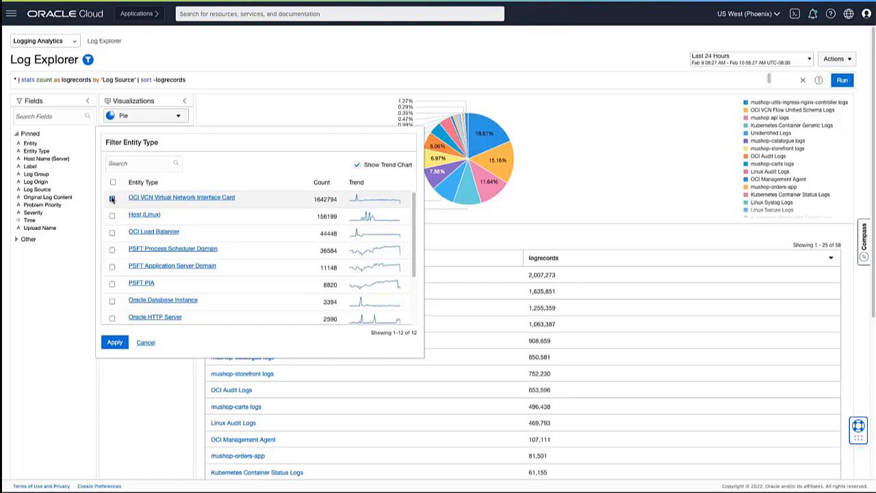
{"action": "left_click", "coordinate": [112, 198]}
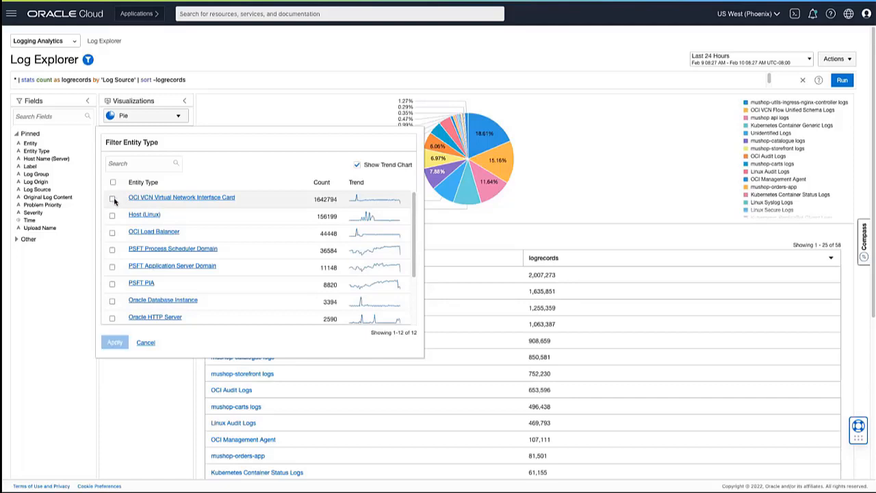
{"action": "left_click", "coordinate": [146, 342]}
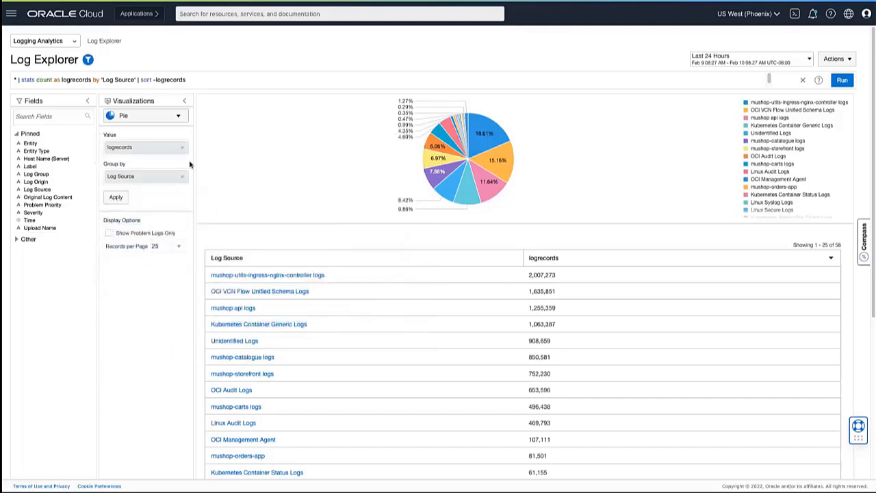
Step: Change the visualization from Pie to Records with Histogram for the log source query
{"action": "left_click", "coordinate": [171, 121]}
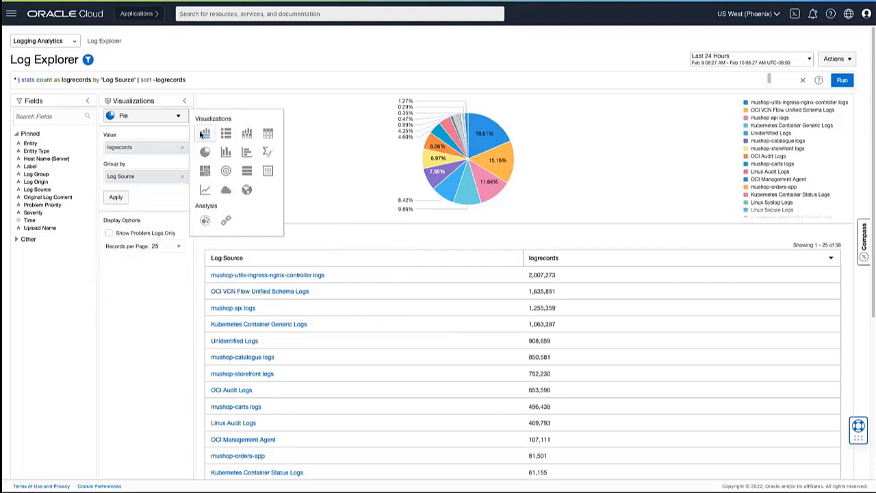
{"action": "left_click", "coordinate": [201, 134]}
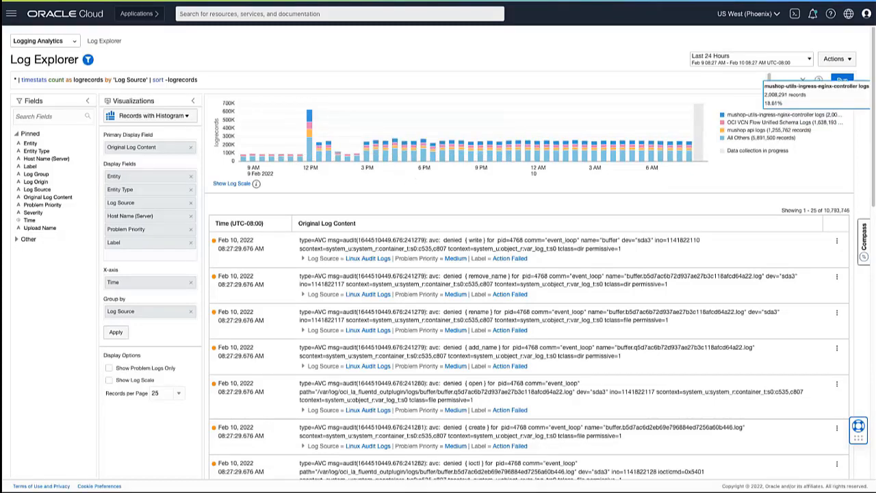
{"action": "mouse_move", "coordinate": [745, 160]}
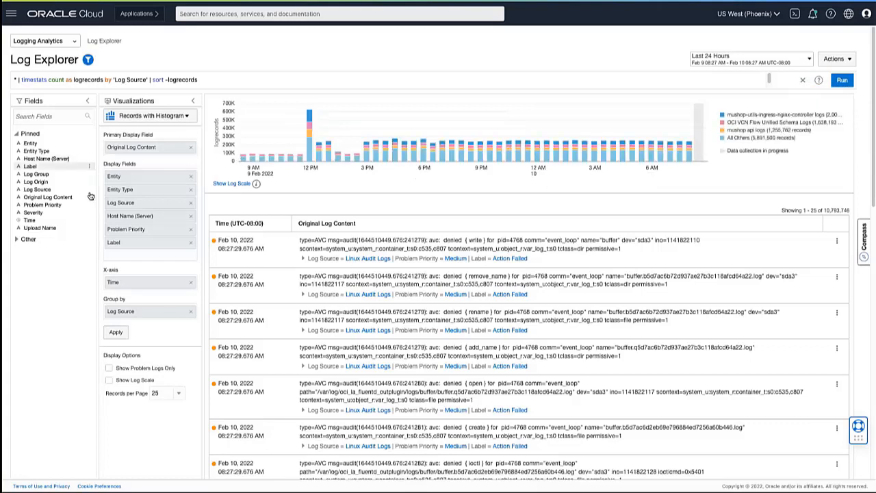
Step: Examine the available Log Source and Label filter values with their counts and trends, without applying a filter
{"action": "left_click", "coordinate": [35, 190]}
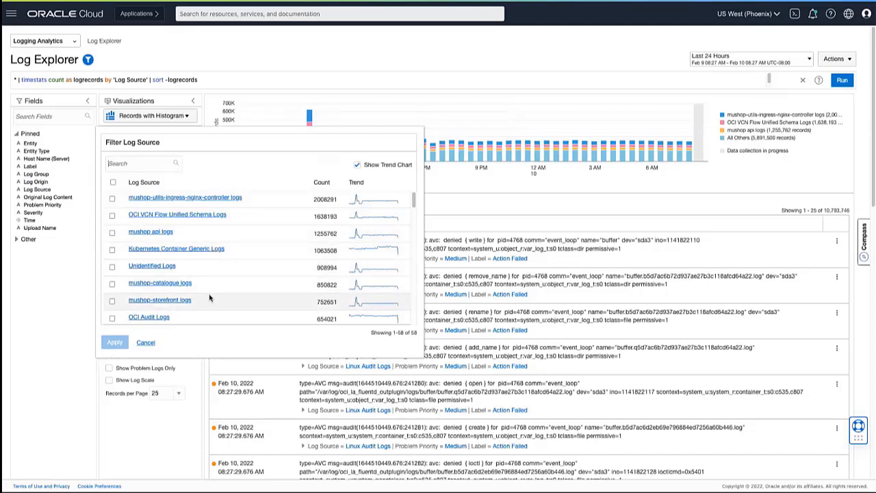
{"action": "scroll", "coordinate": [209, 297], "scroll_direction": "down", "scroll_amount": 5}
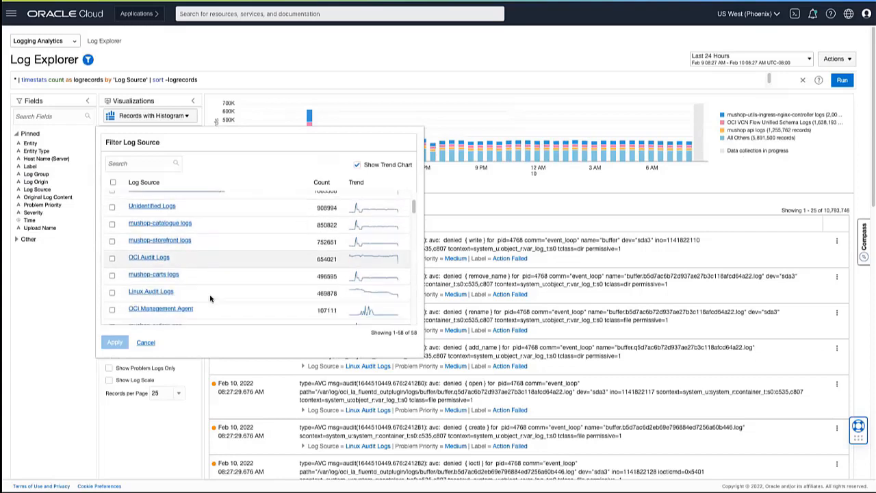
{"action": "left_click", "coordinate": [145, 342]}
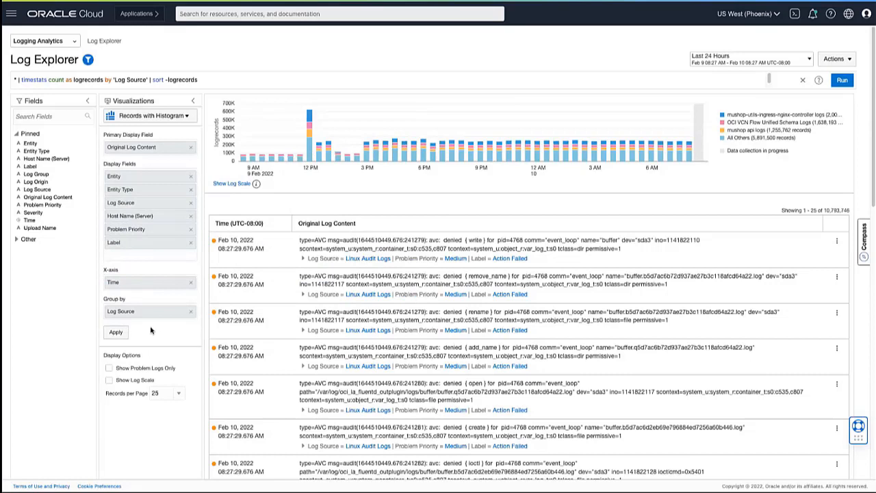
{"action": "left_click", "coordinate": [30, 168]}
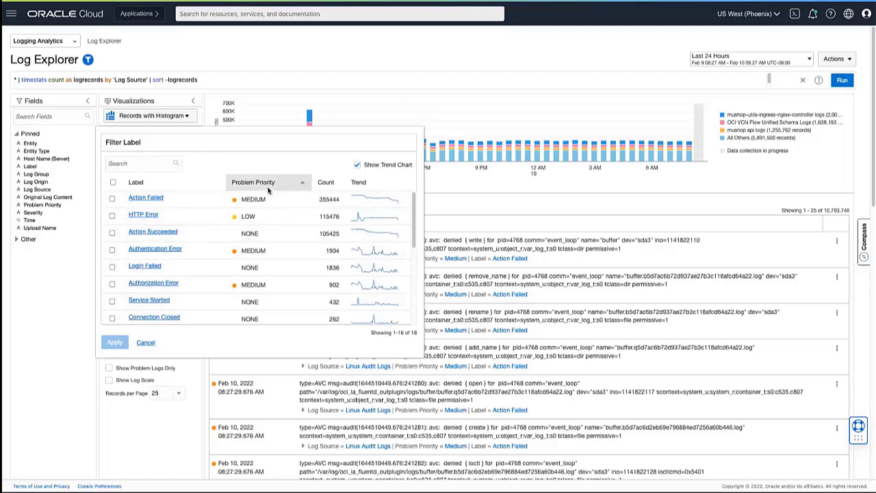
{"action": "left_click", "coordinate": [146, 342]}
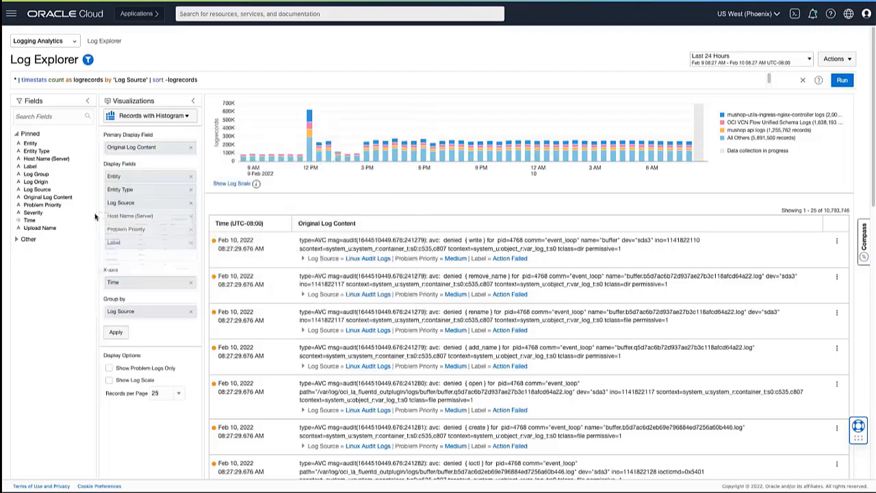
Step: Examine the Problem Priority and Severity filter values with their counts and trends, without applying a filter
{"action": "left_click", "coordinate": [51, 206]}
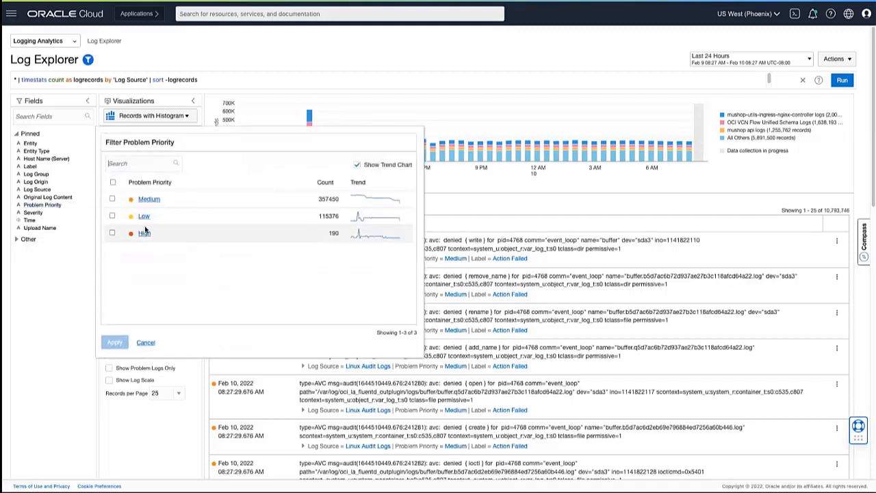
{"action": "left_click", "coordinate": [152, 340]}
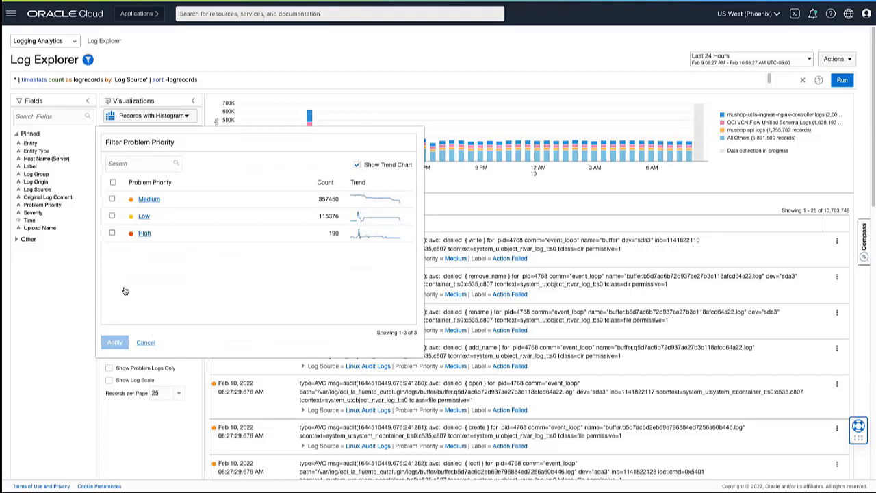
{"action": "left_click", "coordinate": [32, 214]}
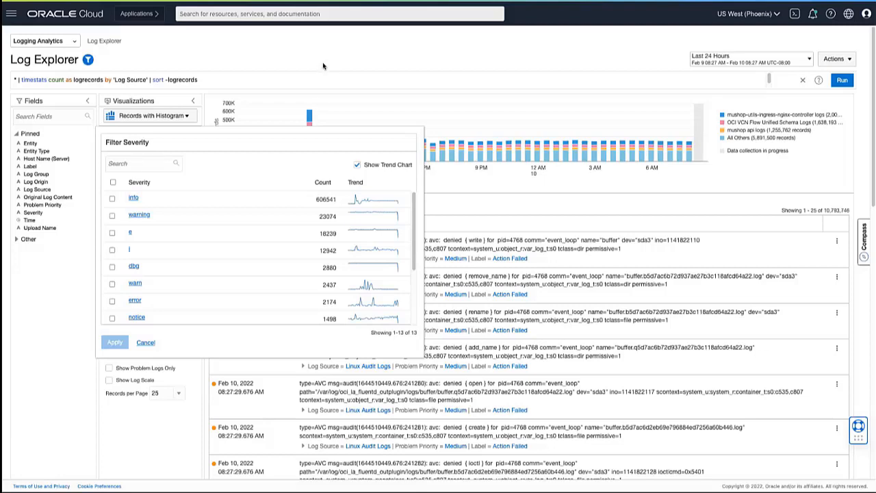
{"action": "left_click", "coordinate": [145, 344]}
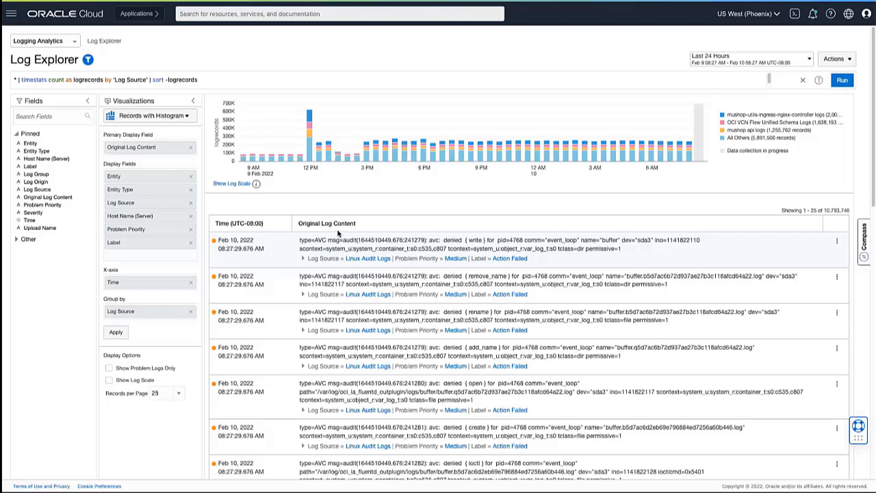
Step: Switch to the Cluster visualization and filter Entity Type to Oracle Database Instance and Oracle HTTP Server
{"action": "left_click", "coordinate": [181, 117]}
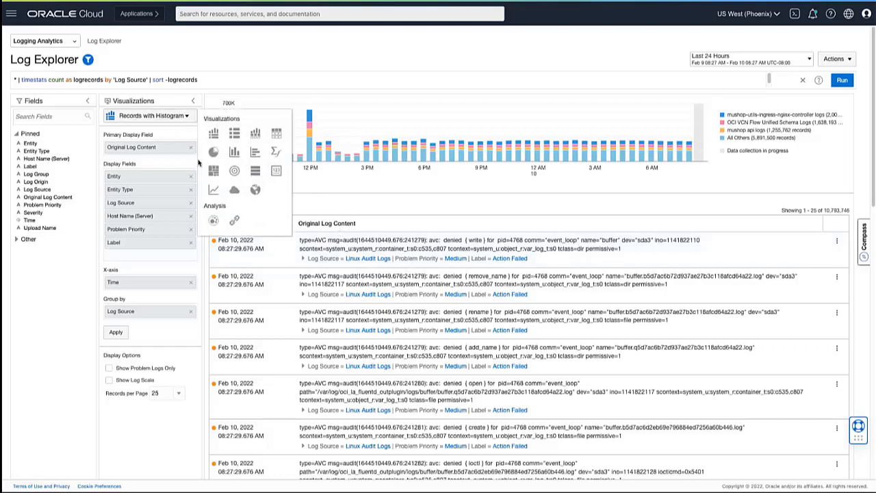
{"action": "left_click", "coordinate": [213, 221]}
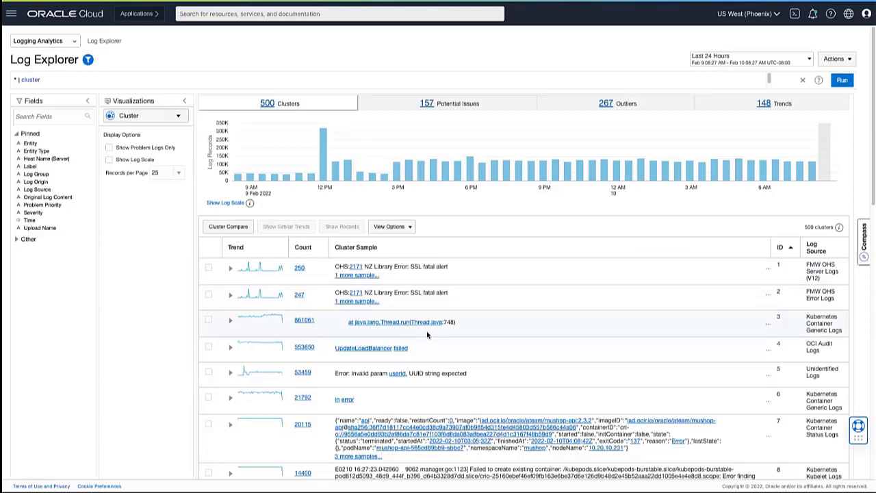
{"action": "left_click", "coordinate": [37, 151]}
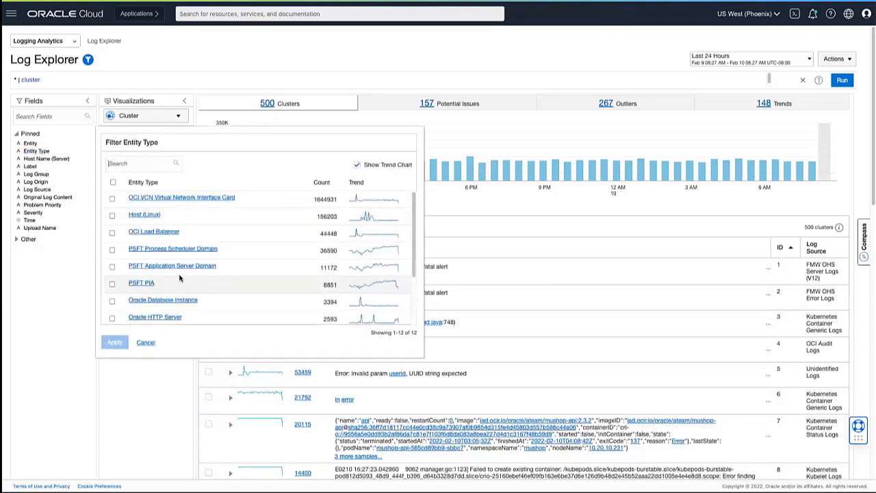
{"action": "scroll", "coordinate": [145, 256], "scroll_direction": "down", "scroll_amount": 1}
{"action": "scroll", "coordinate": [146, 256], "scroll_direction": "down", "scroll_amount": 3}
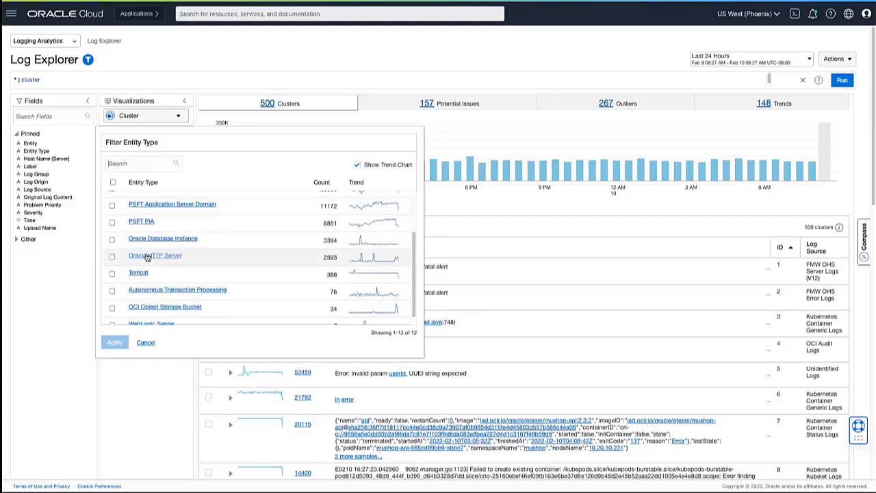
{"action": "left_click", "coordinate": [112, 240]}
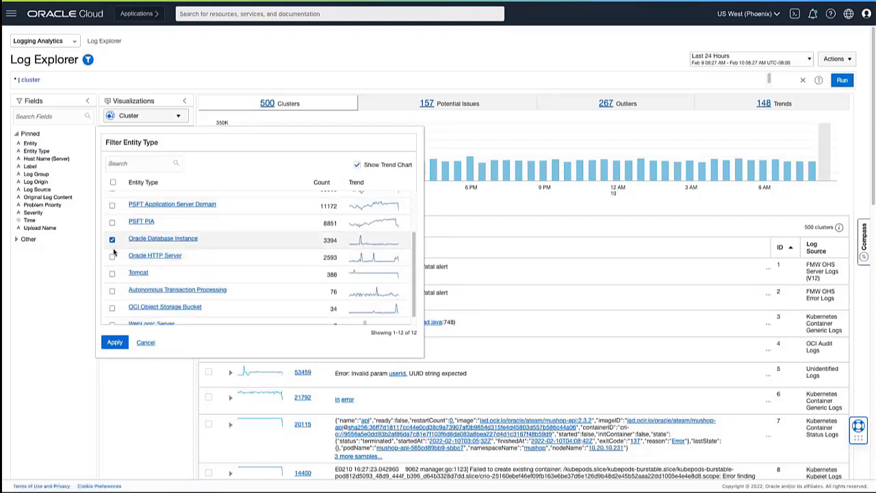
{"action": "scroll", "coordinate": [114, 244], "scroll_direction": "down", "scroll_amount": 1}
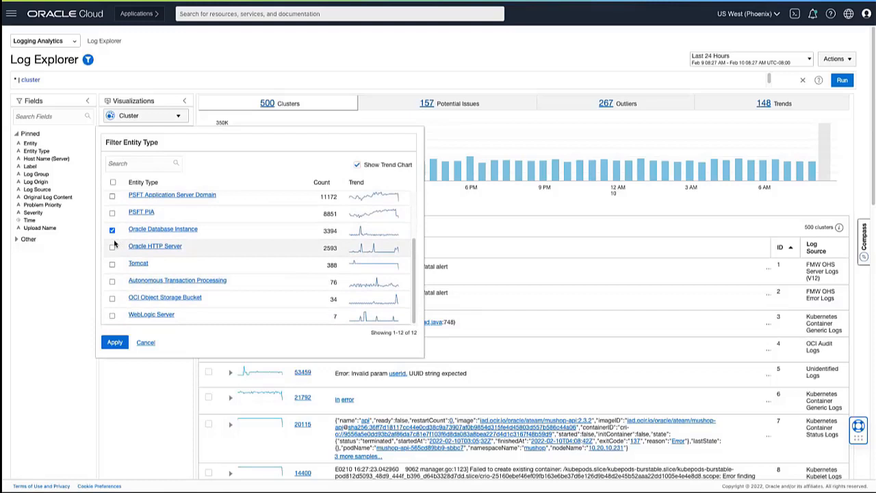
{"action": "left_click", "coordinate": [113, 247]}
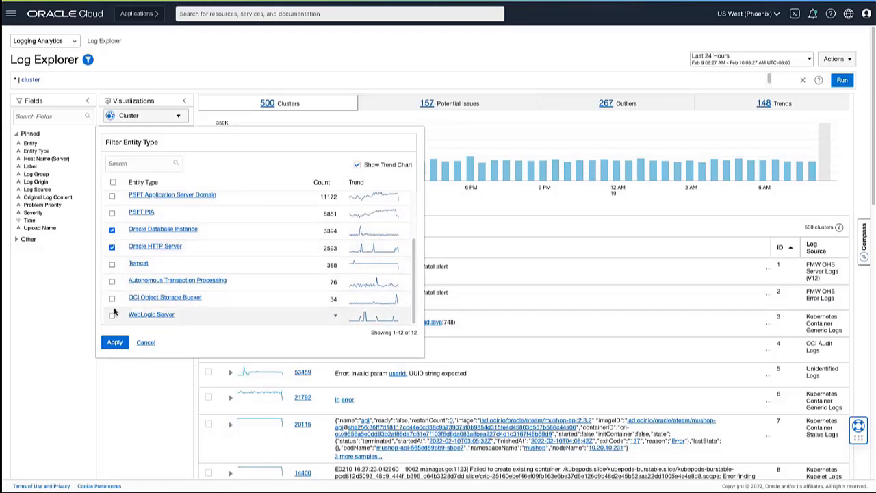
{"action": "left_click", "coordinate": [114, 342]}
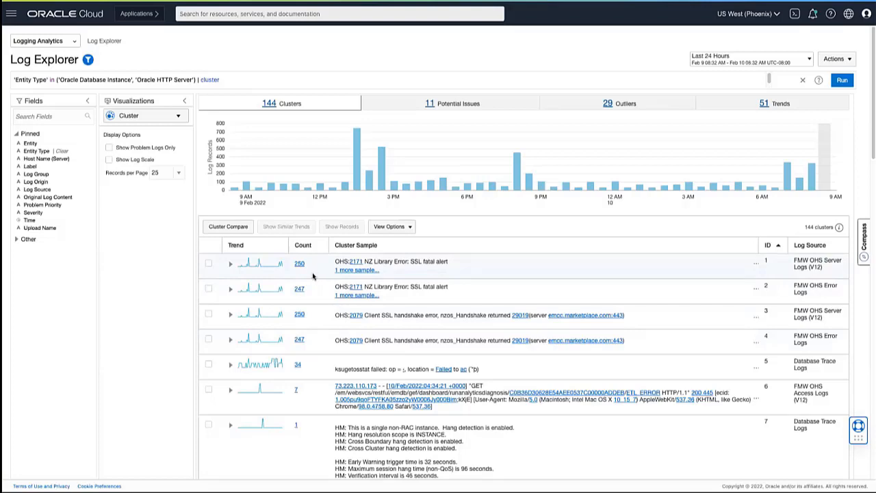
Step: Review the filtered clusters' Potential Issues, Outliers and Trends, including the similar trends for the first SSL fatal alert cluster
{"action": "left_click", "coordinate": [440, 104]}
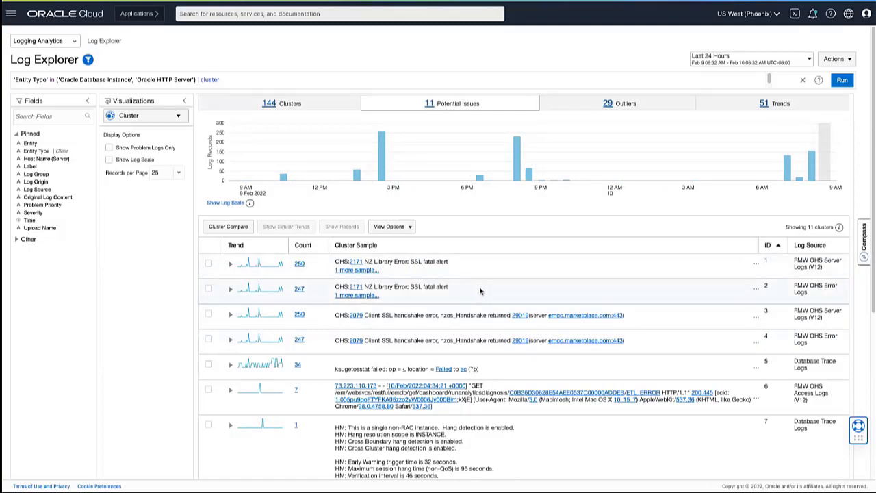
{"action": "left_click", "coordinate": [633, 106]}
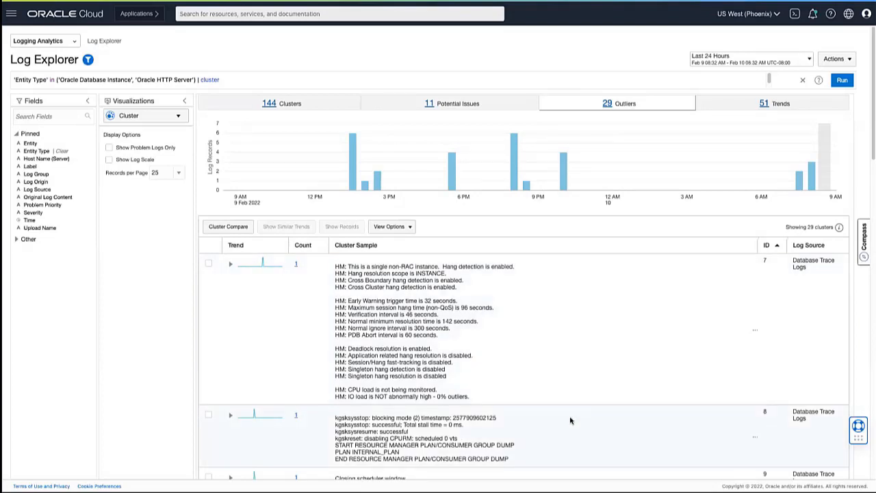
{"action": "left_click", "coordinate": [787, 112]}
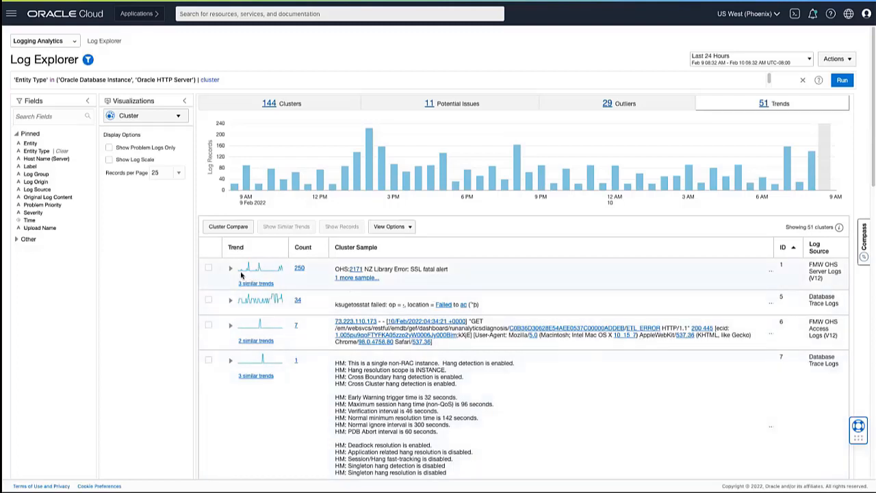
{"action": "left_click", "coordinate": [254, 283]}
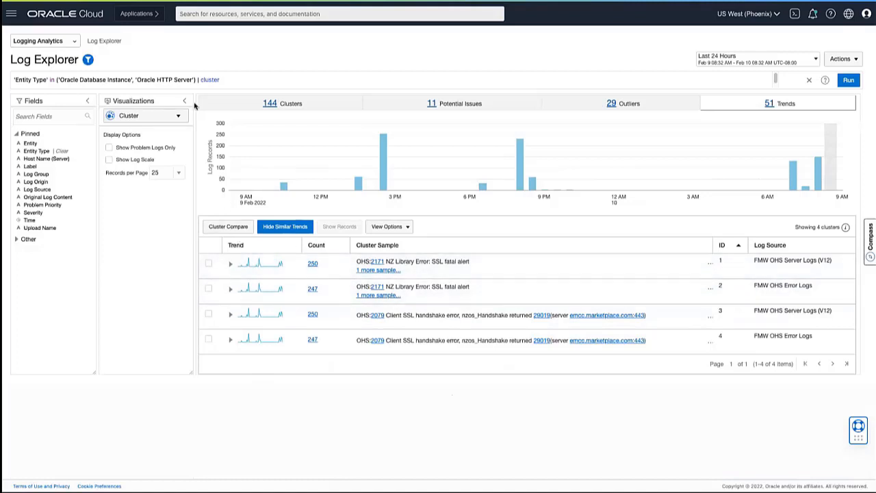
Step: Return to the full cluster list and examine the Cluster Compare current and baseline settings without running the comparison
{"action": "left_click", "coordinate": [267, 104]}
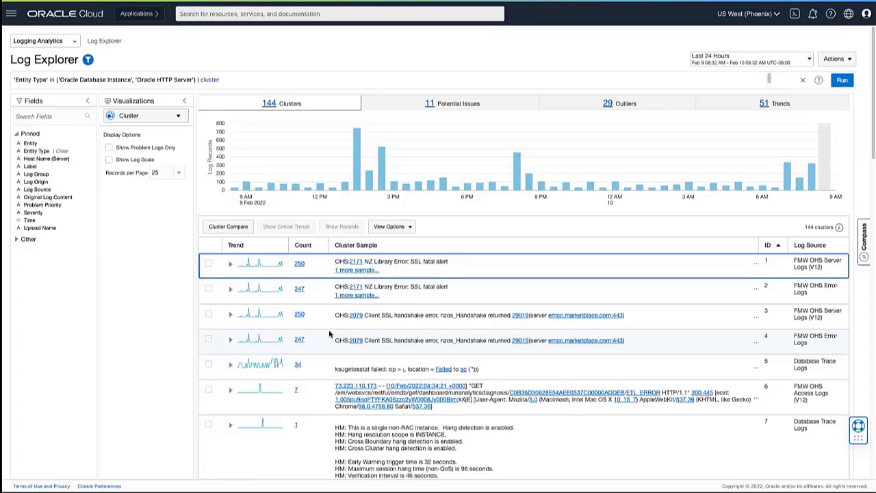
{"action": "left_click", "coordinate": [231, 227]}
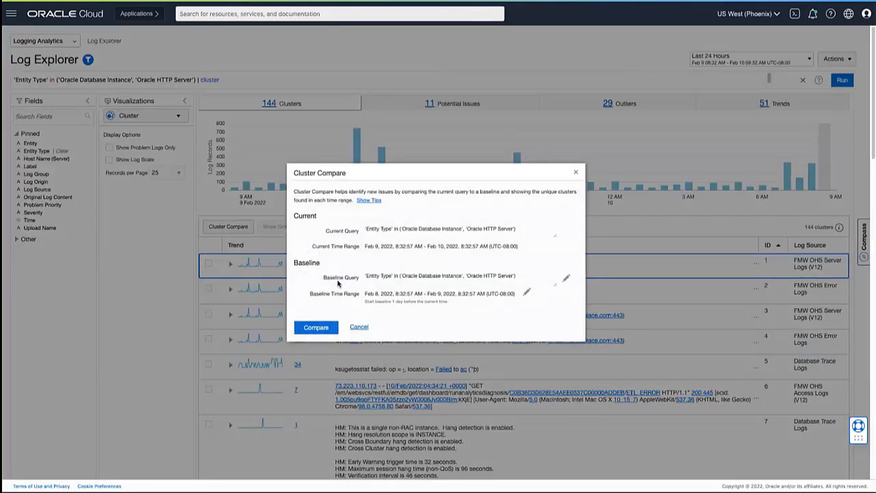
{"action": "left_click", "coordinate": [358, 328]}
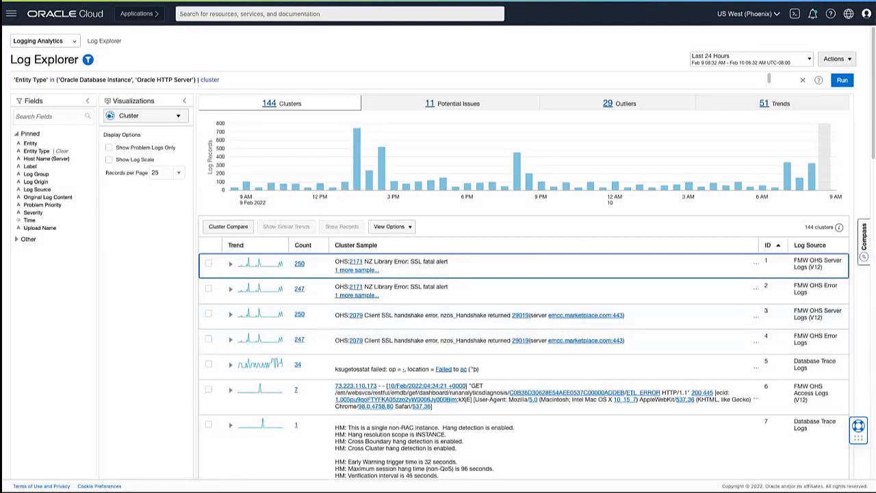
Step: Create a new Log Explorer search and set its time range to Last 24 Hours
{"action": "left_click", "coordinate": [837, 59]}
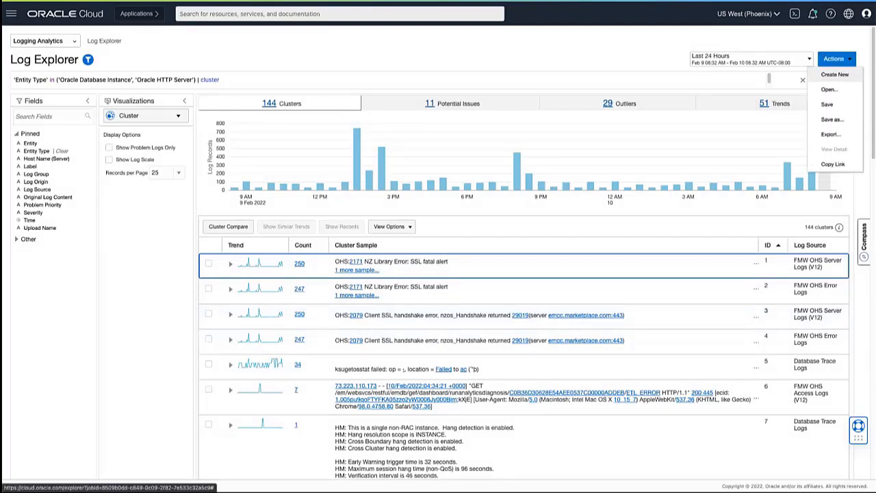
{"action": "left_click", "coordinate": [834, 74]}
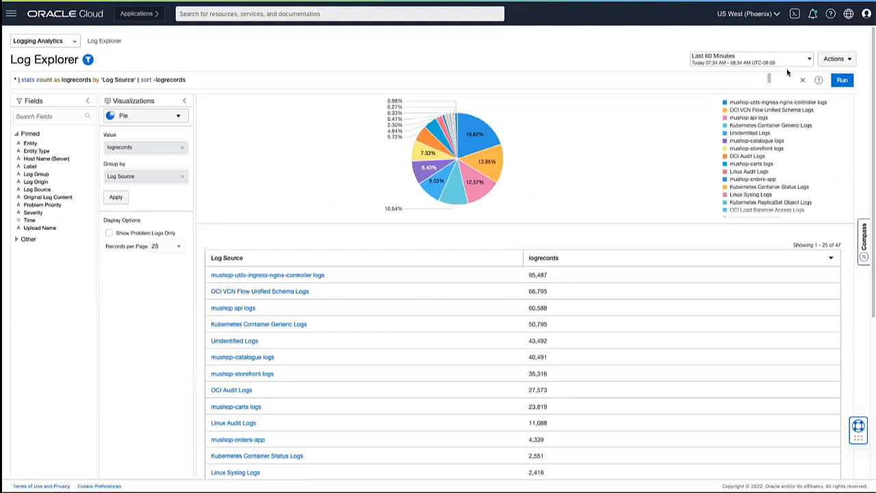
{"action": "left_click", "coordinate": [786, 63]}
{"action": "left_click", "coordinate": [702, 147]}
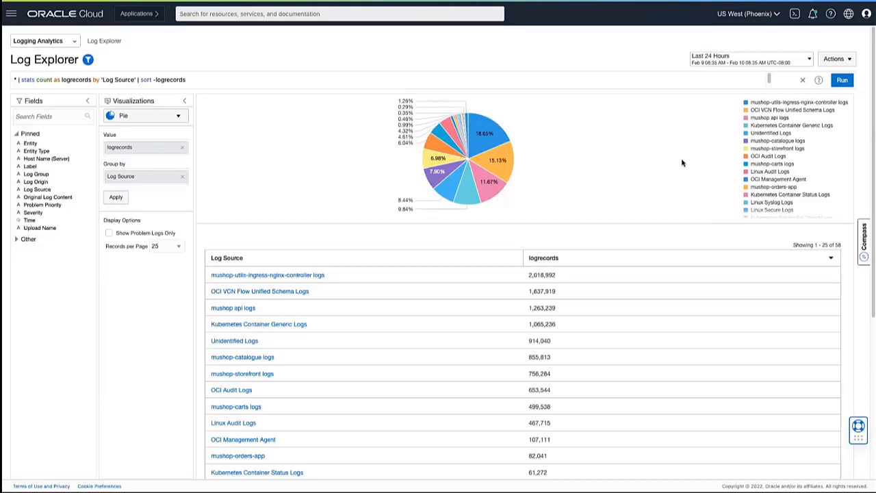
Step: Open the entity topology in the scope filter and filter the logs to the MuShop entity
{"action": "left_click", "coordinate": [88, 60]}
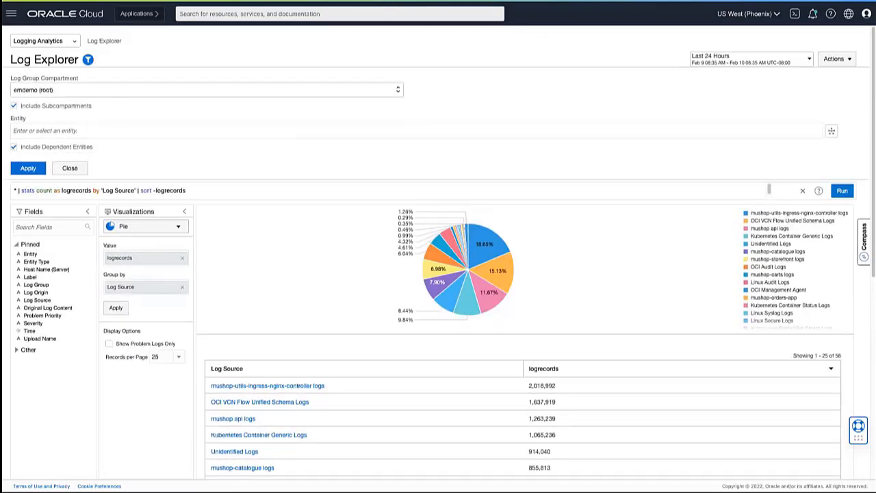
{"action": "left_click", "coordinate": [830, 130]}
{"action": "left_click", "coordinate": [395, 93]}
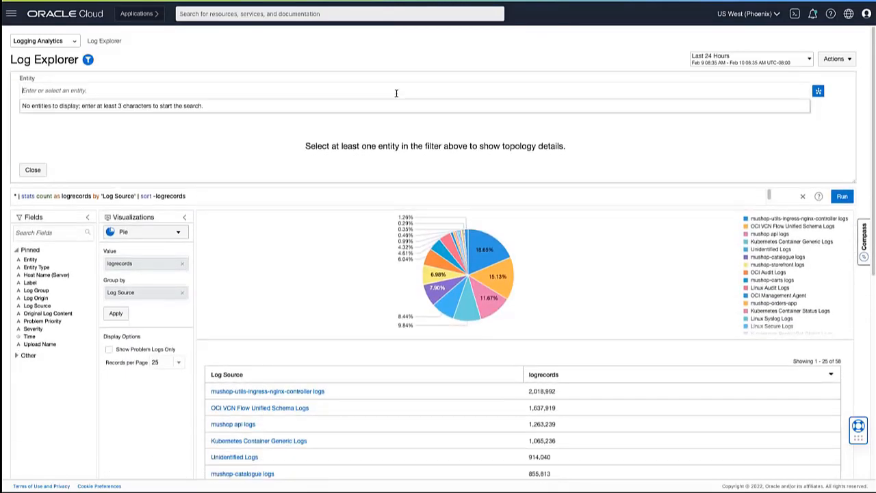
{"action": "type", "text": "mushop"}
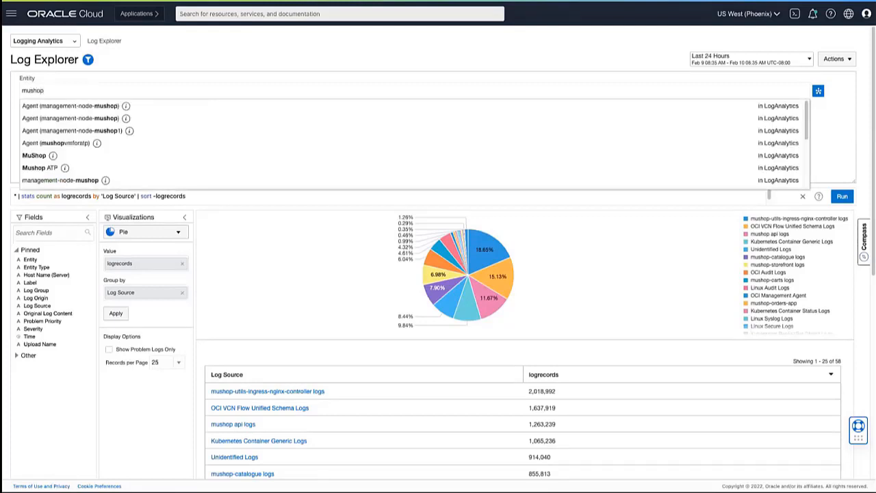
{"action": "left_click", "coordinate": [29, 159]}
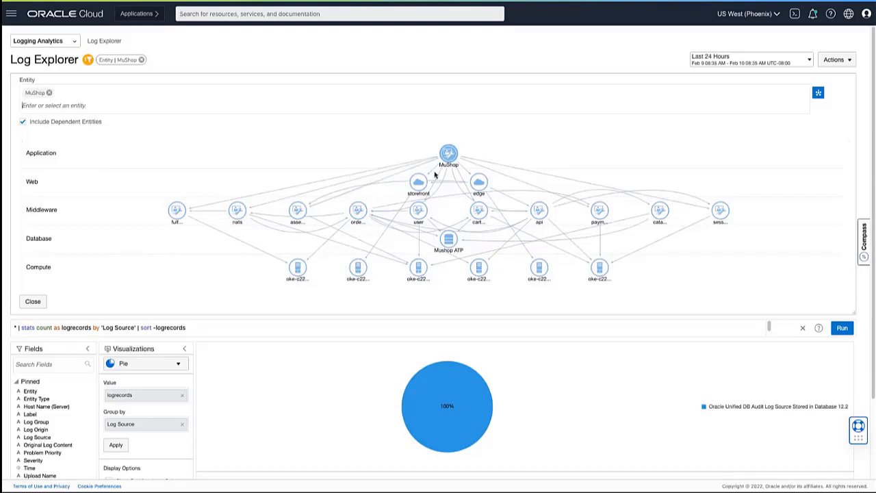
Step: Replace the MuShop entity in the topology filter with /EMGC_GCDomain/GCDomain
{"action": "left_click", "coordinate": [49, 95]}
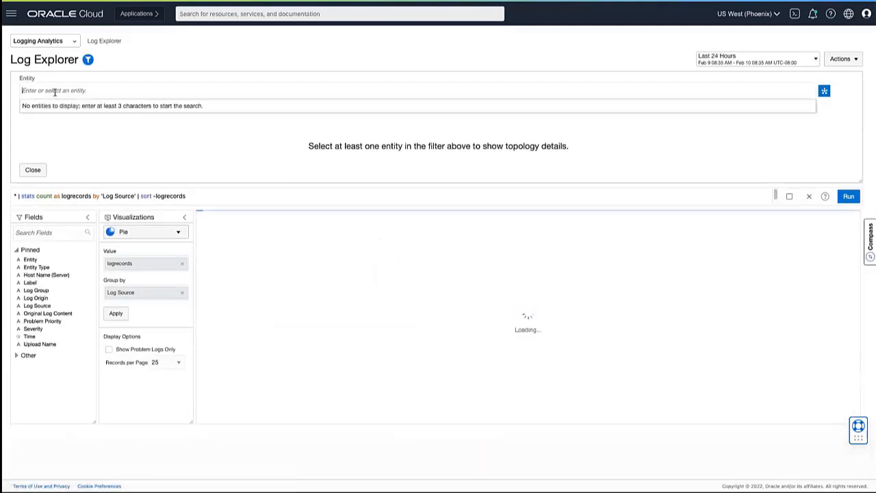
{"action": "type", "text": "EMGC"}
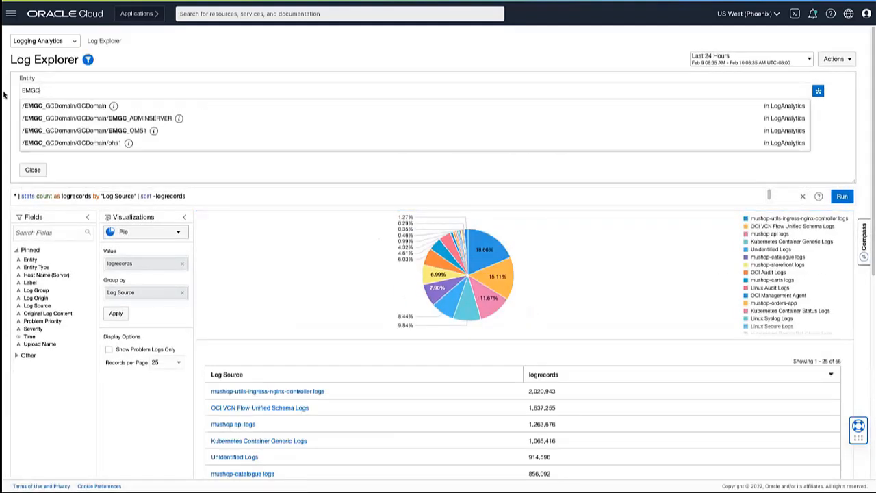
{"action": "left_click", "coordinate": [40, 106]}
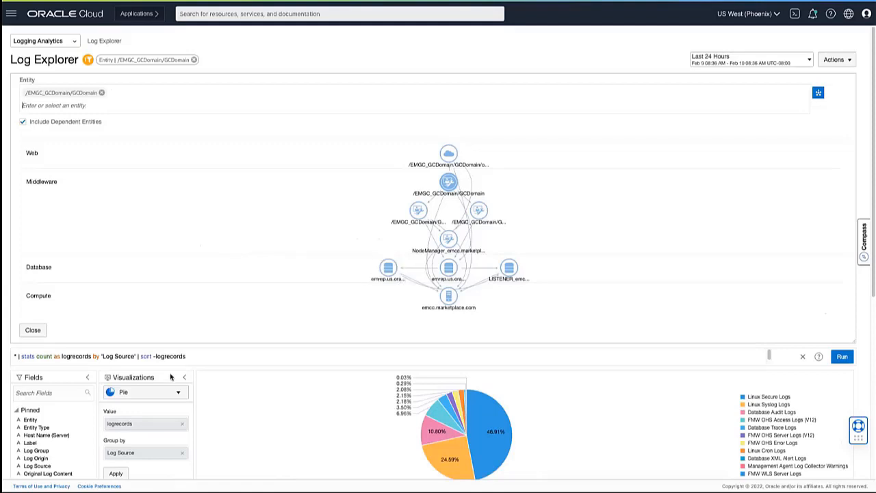
Step: Switch to the Cluster visualization and add the emrep.us.oracle.com database from the topology to the entity filter, reviewing the resulting clusters
{"action": "left_click", "coordinate": [179, 395]}
{"action": "scroll", "coordinate": [180, 399], "scroll_direction": "down", "scroll_amount": 1}
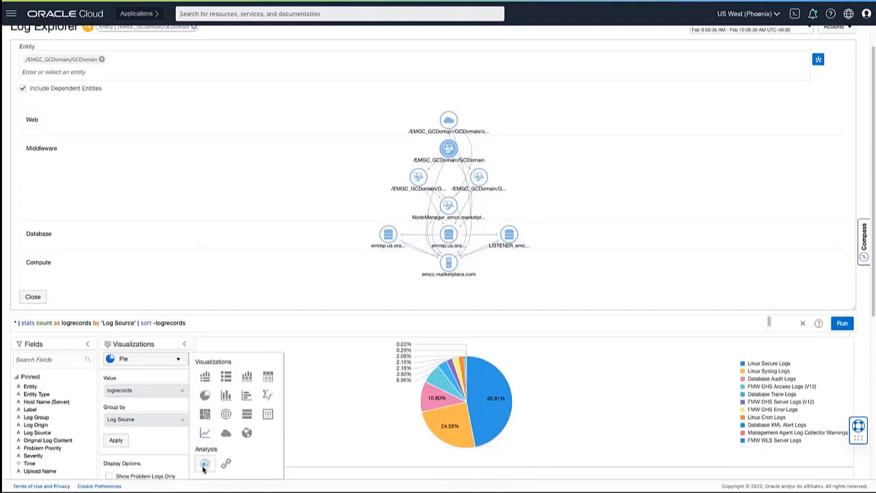
{"action": "left_click", "coordinate": [204, 461]}
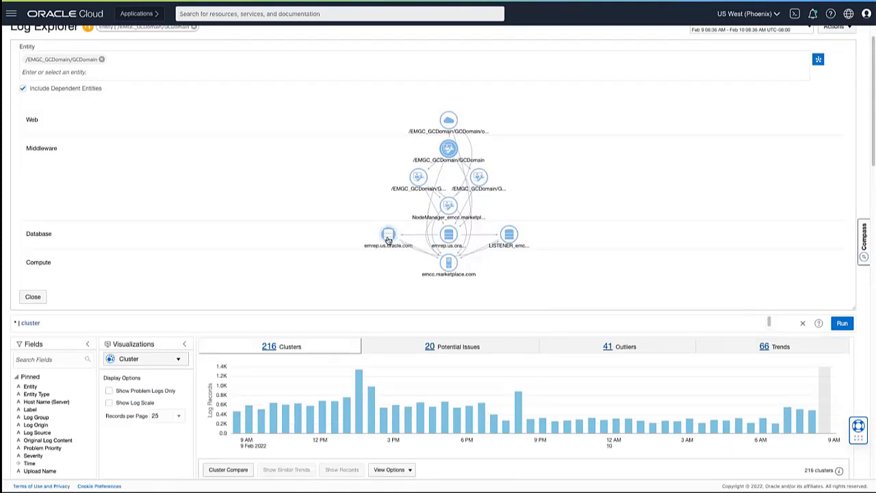
{"action": "left_click", "coordinate": [388, 237]}
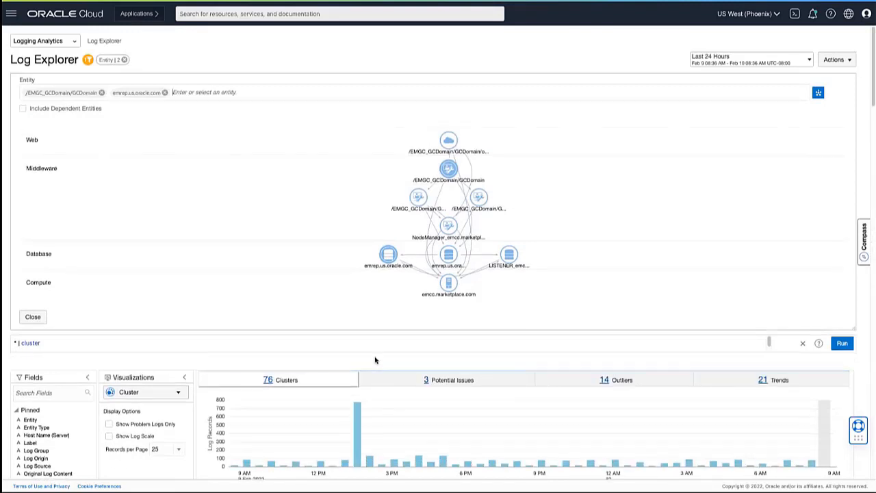
{"action": "scroll", "coordinate": [383, 356], "scroll_direction": "down", "scroll_amount": 5}
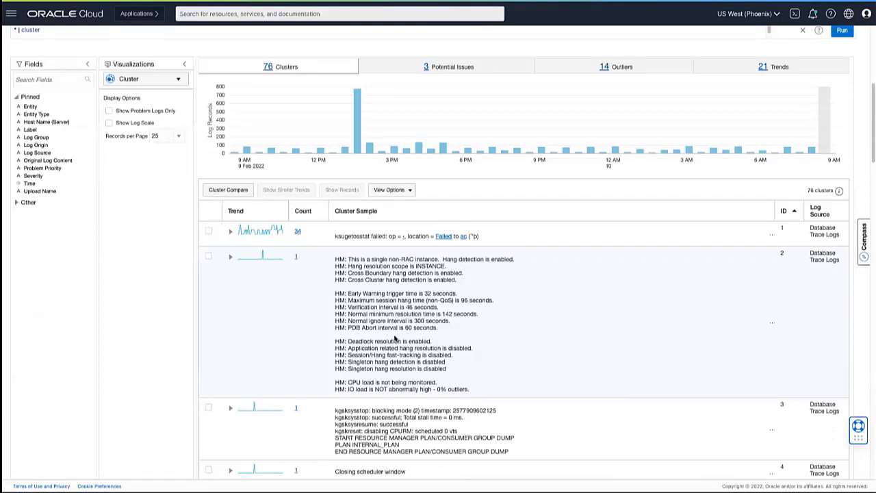
{"action": "scroll", "coordinate": [394, 339], "scroll_direction": "up", "scroll_amount": 5}
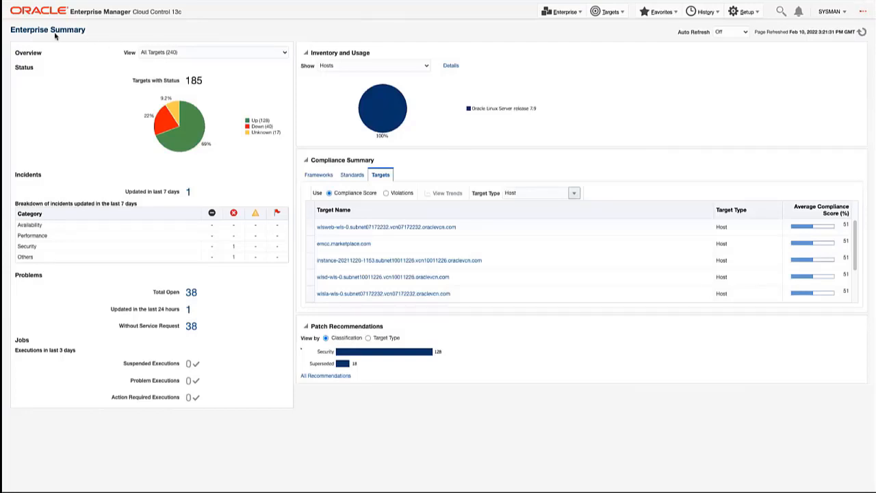
Step: Switch to Enterprise Manager and review the Group Summary dashboard for the group EM_LA_GRP
{"action": "left_click", "coordinate": [72, 10]}
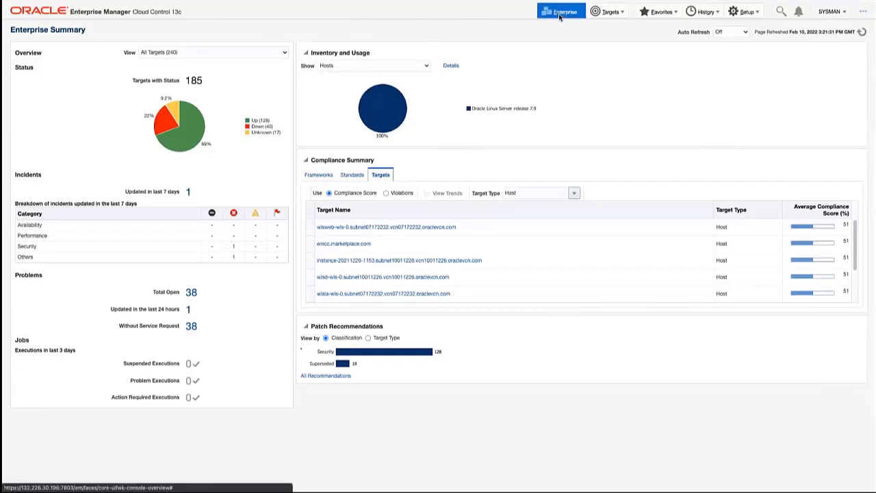
{"action": "left_click", "coordinate": [565, 12]}
{"action": "left_click", "coordinate": [564, 39]}
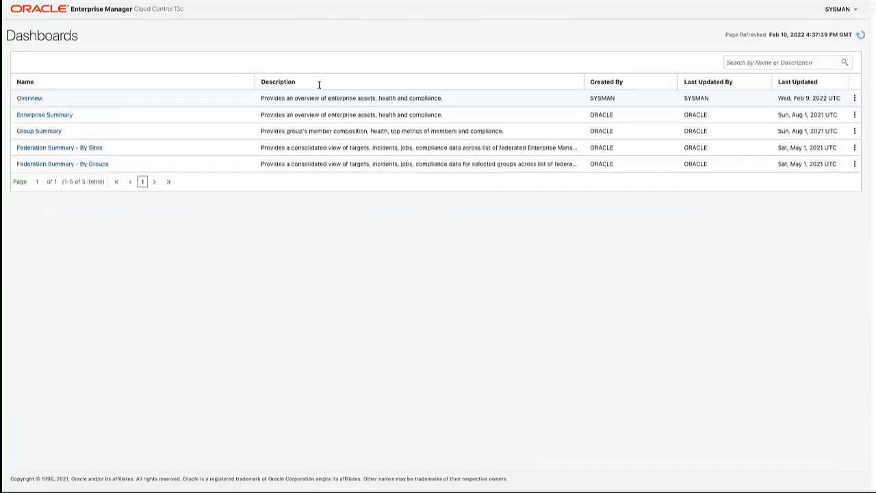
{"action": "left_click", "coordinate": [40, 131]}
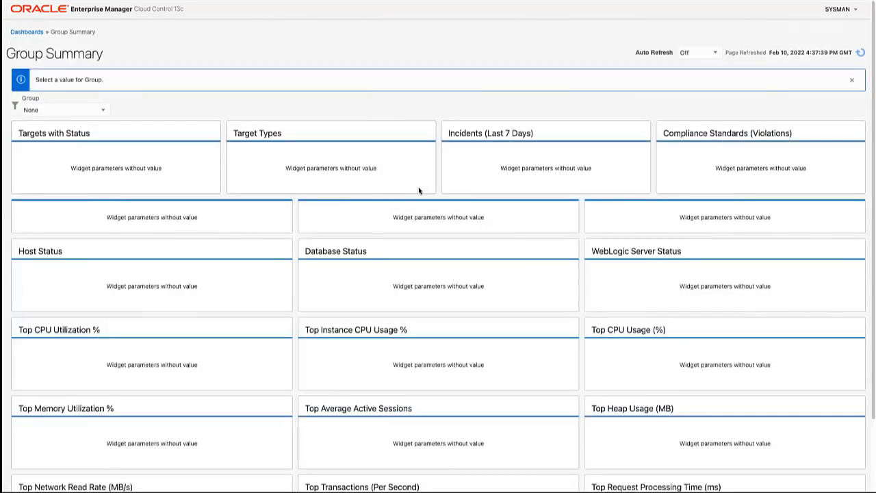
{"action": "left_click", "coordinate": [75, 111]}
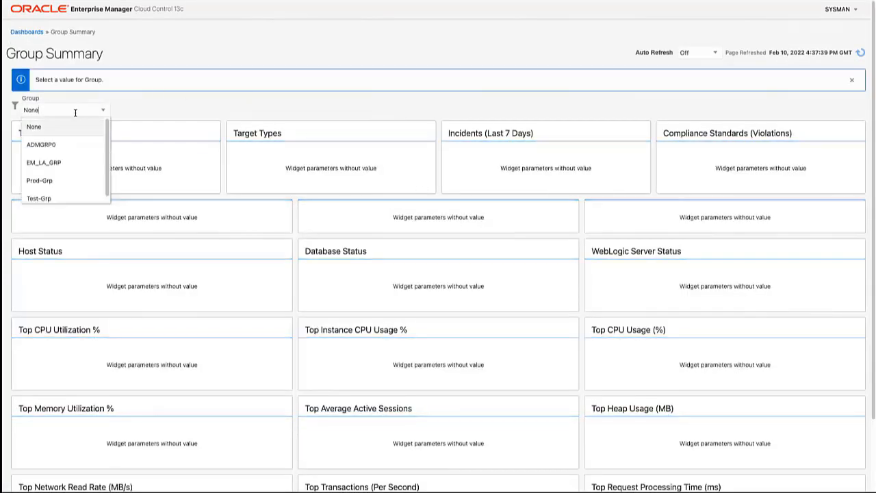
{"action": "left_click", "coordinate": [71, 163]}
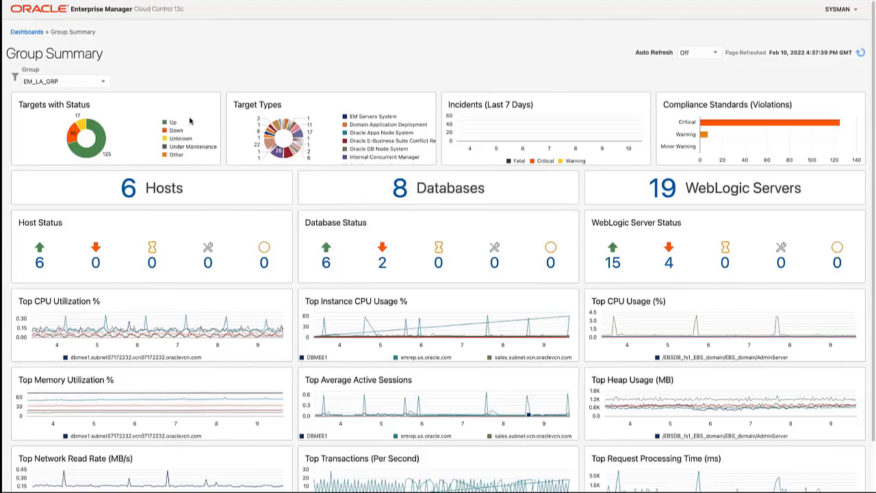
{"action": "left_click", "coordinate": [27, 32]}
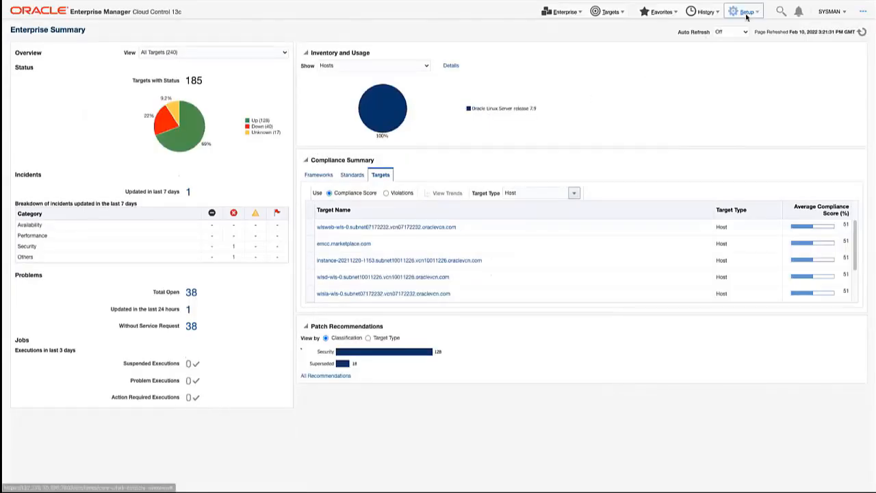
Step: Open Export EM Data to OCI and expand the Logging Analytics sources down to the EM_LA_GRP targets and their export status
{"action": "left_click", "coordinate": [746, 14]}
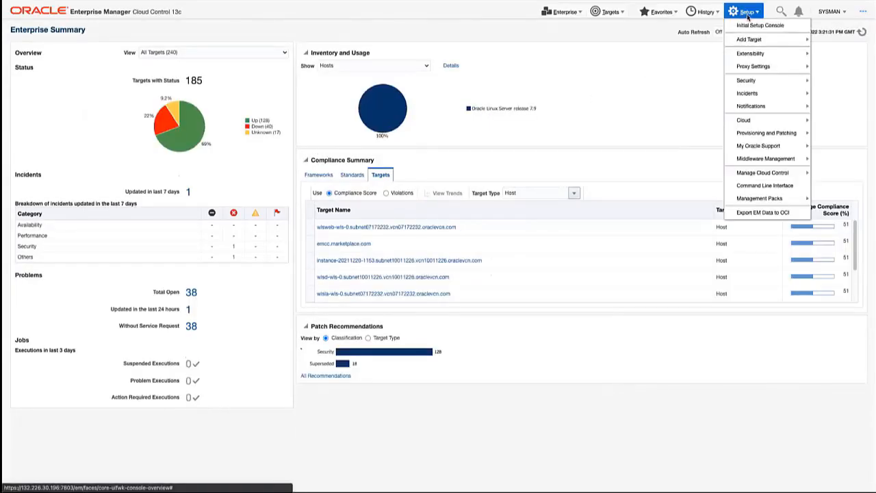
{"action": "left_click", "coordinate": [751, 213]}
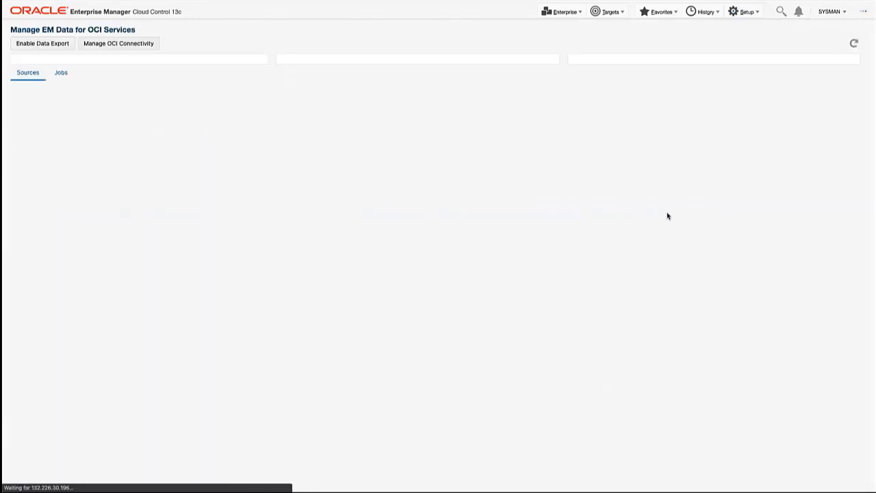
{"action": "left_click", "coordinate": [18, 234]}
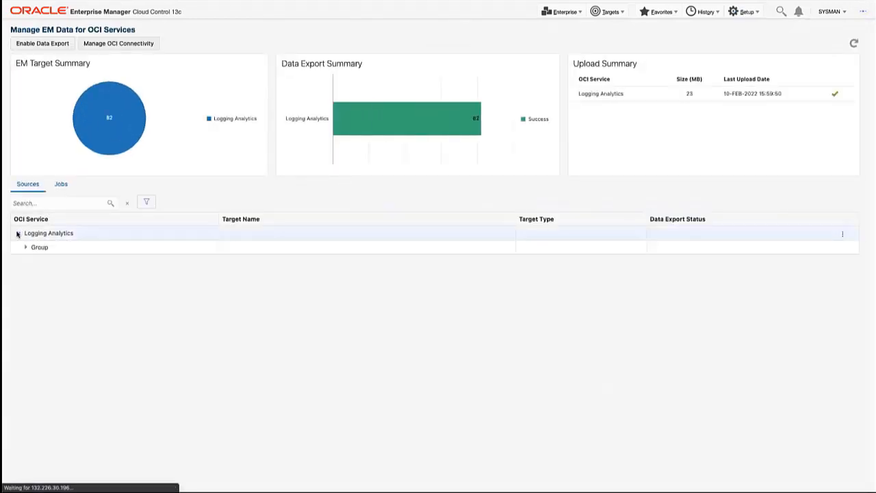
{"action": "left_click", "coordinate": [25, 247]}
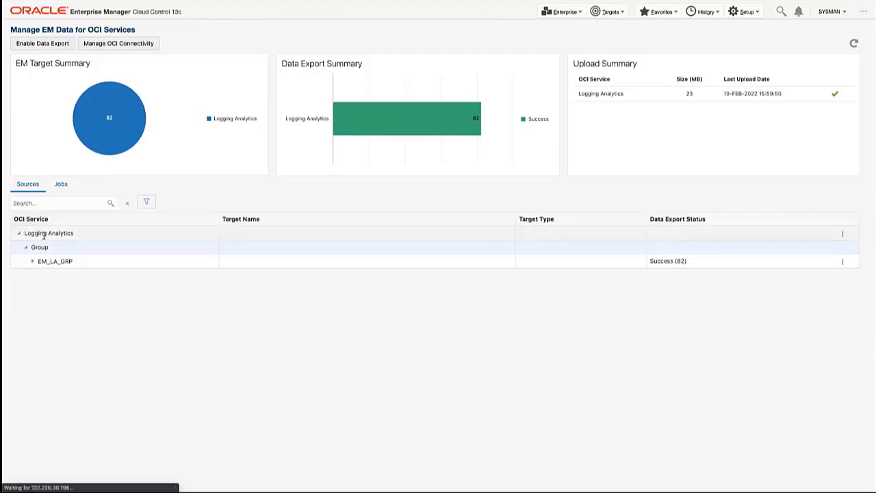
{"action": "left_click", "coordinate": [31, 263]}
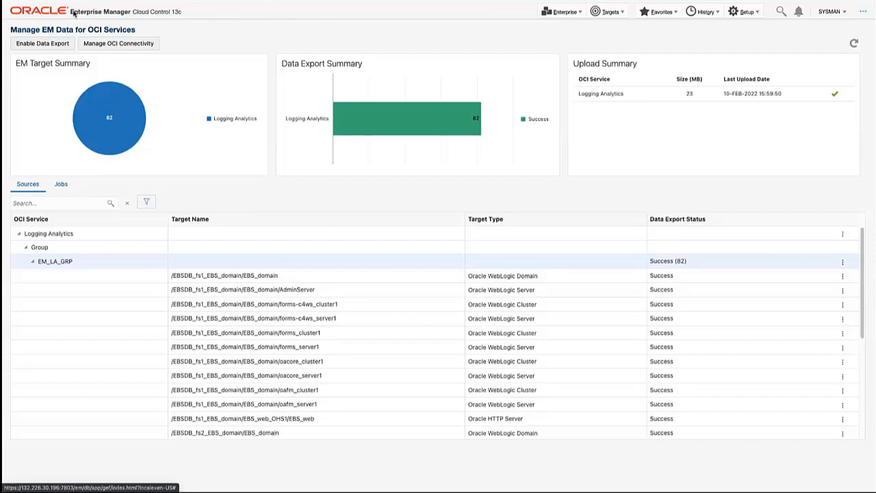
Step: Walk through a new data export for Operations Insights with source EM_LA_GRP and the new OCI bridge fields, cancelling without submitting
{"action": "left_click", "coordinate": [33, 46]}
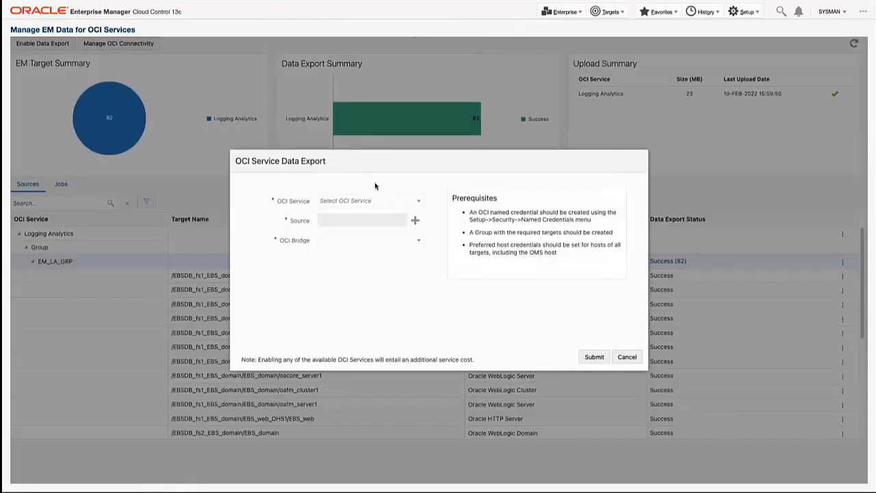
{"action": "left_click", "coordinate": [396, 201]}
{"action": "left_click", "coordinate": [380, 231]}
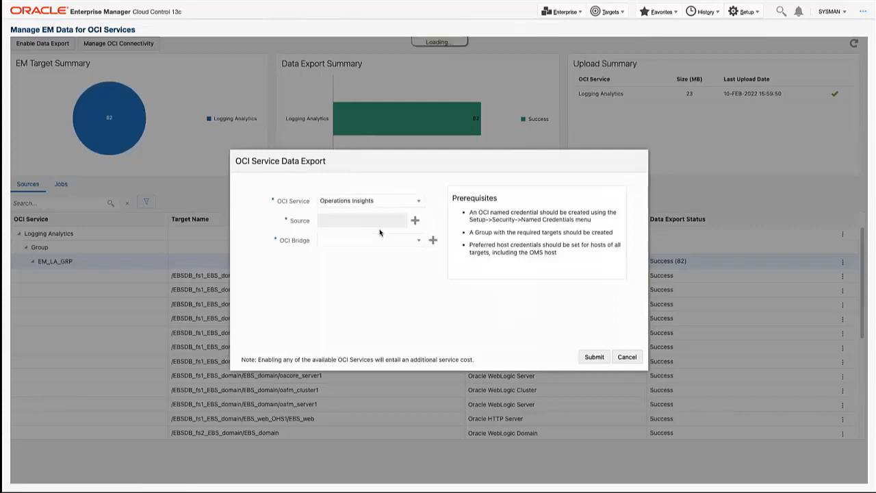
{"action": "left_click", "coordinate": [414, 220]}
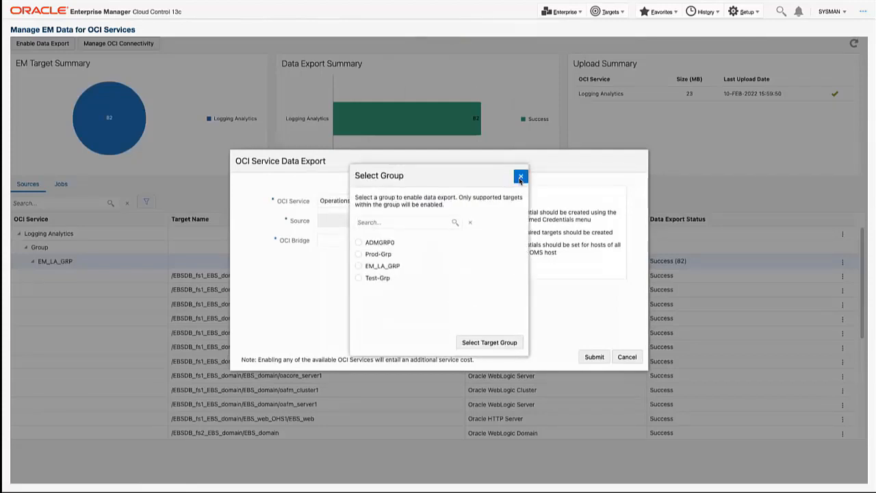
{"action": "left_click", "coordinate": [521, 176]}
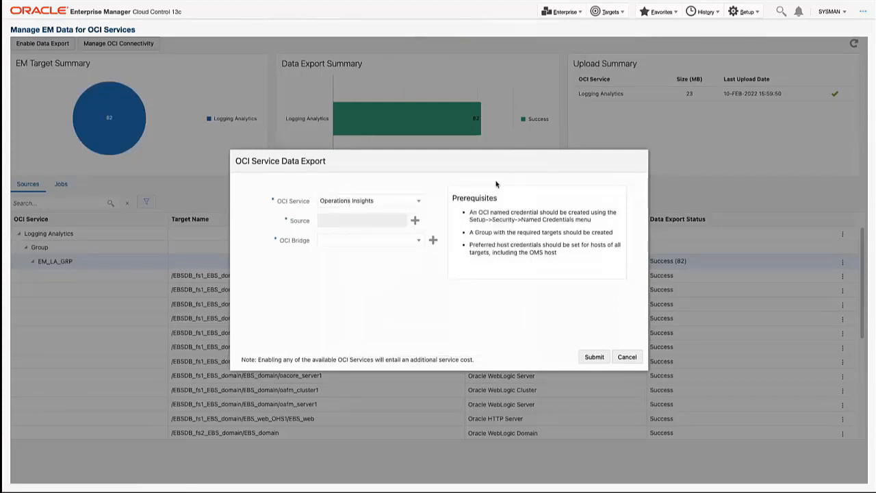
{"action": "left_click", "coordinate": [414, 221]}
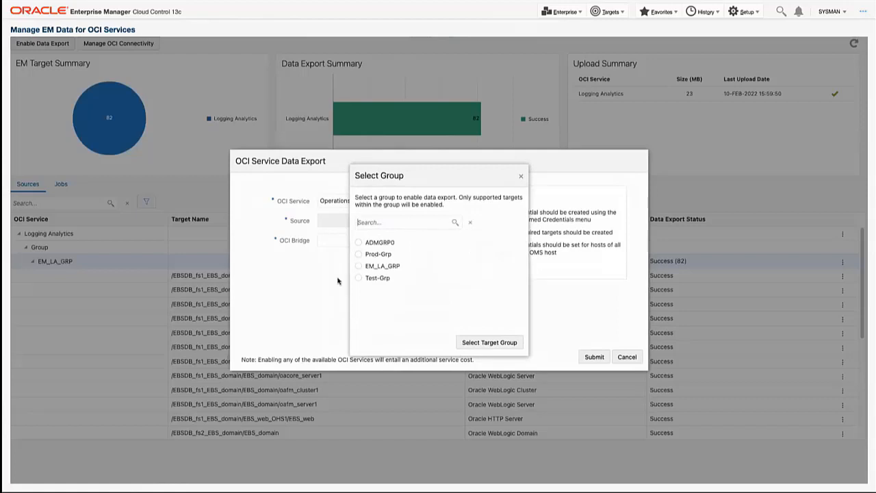
{"action": "left_click", "coordinate": [365, 268]}
{"action": "left_click", "coordinate": [489, 342]}
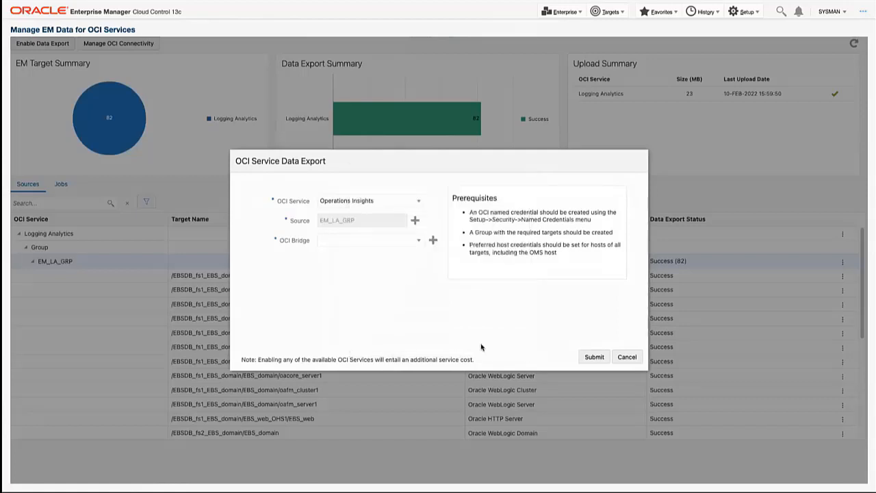
{"action": "left_click", "coordinate": [433, 241]}
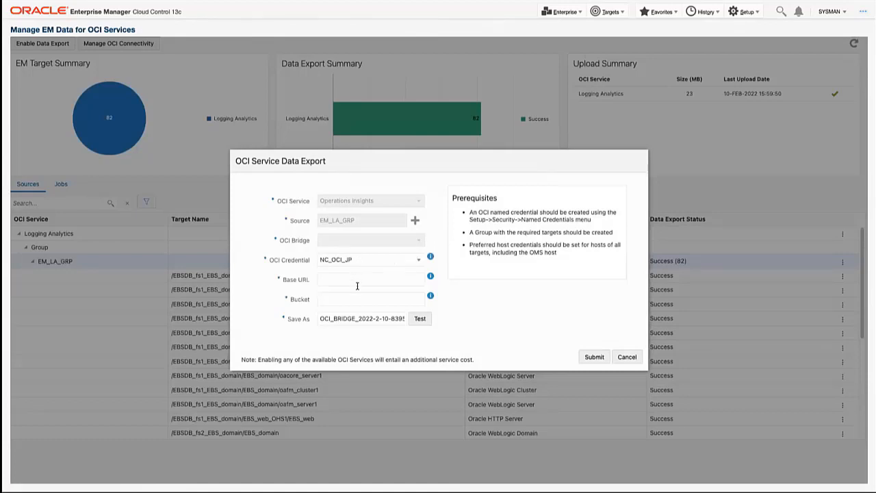
{"action": "left_click", "coordinate": [624, 358]}
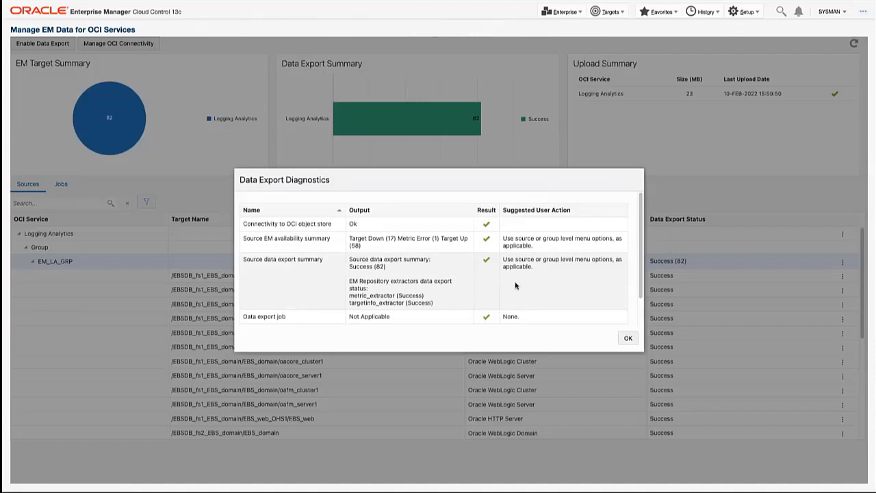
Step: Close the data export diagnostics and examine the properties of the NC_OCI_JP credential among the security named credentials
{"action": "left_click", "coordinate": [624, 338]}
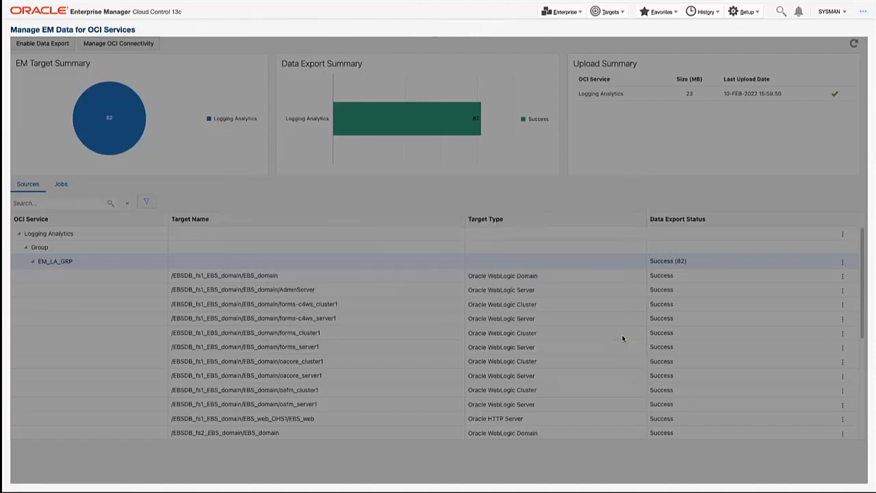
{"action": "left_click", "coordinate": [746, 13]}
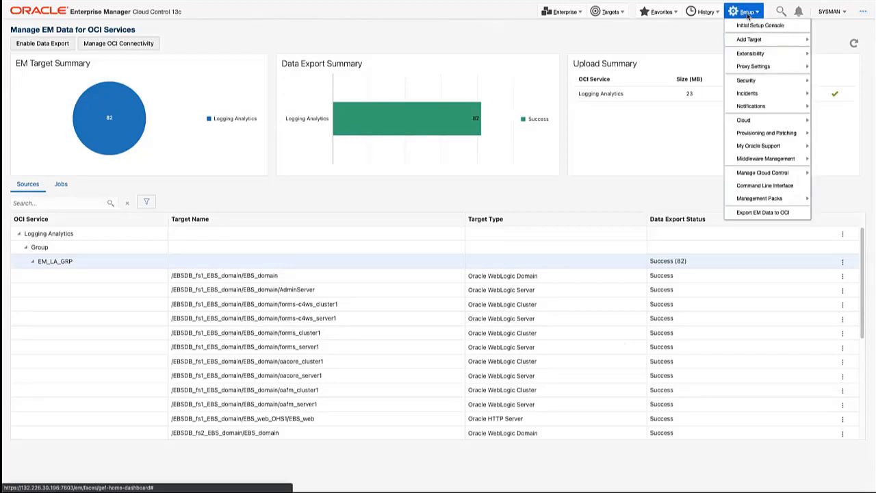
{"action": "mouse_move", "coordinate": [732, 79]}
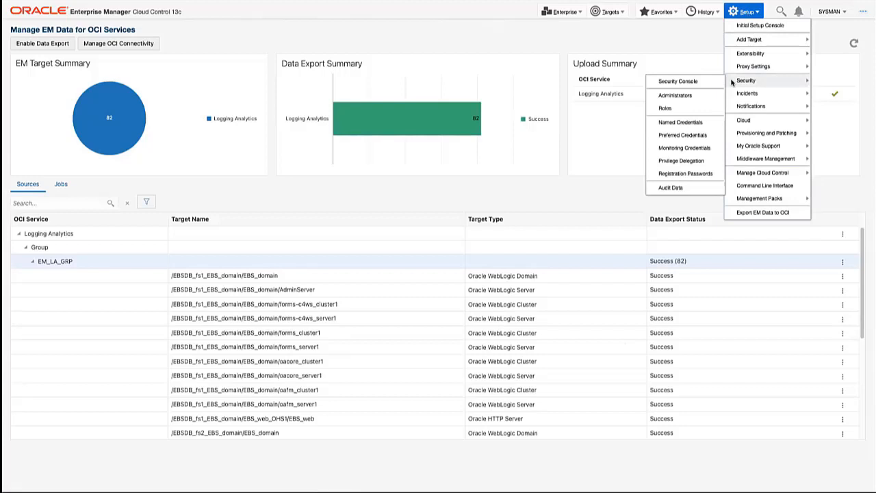
{"action": "left_click", "coordinate": [680, 122]}
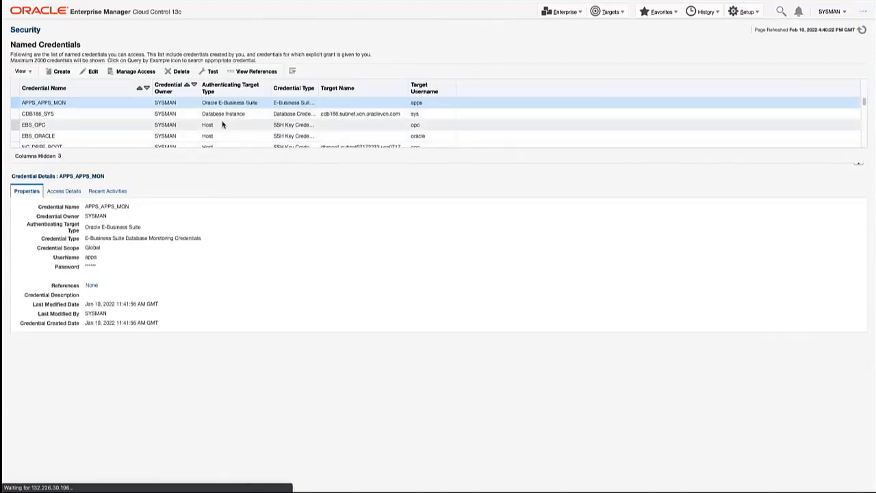
{"action": "scroll", "coordinate": [226, 123], "scroll_direction": "down", "scroll_amount": 3}
{"action": "scroll", "coordinate": [230, 123], "scroll_direction": "up", "scroll_amount": 3}
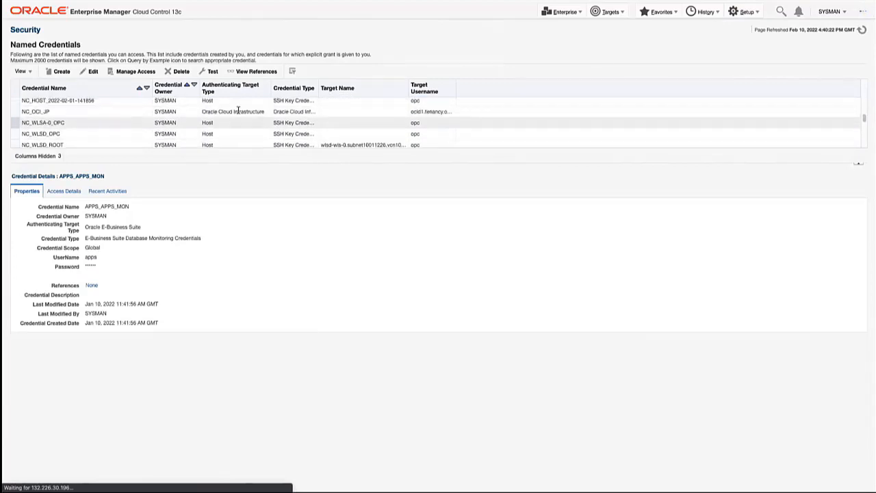
{"action": "left_click", "coordinate": [241, 111]}
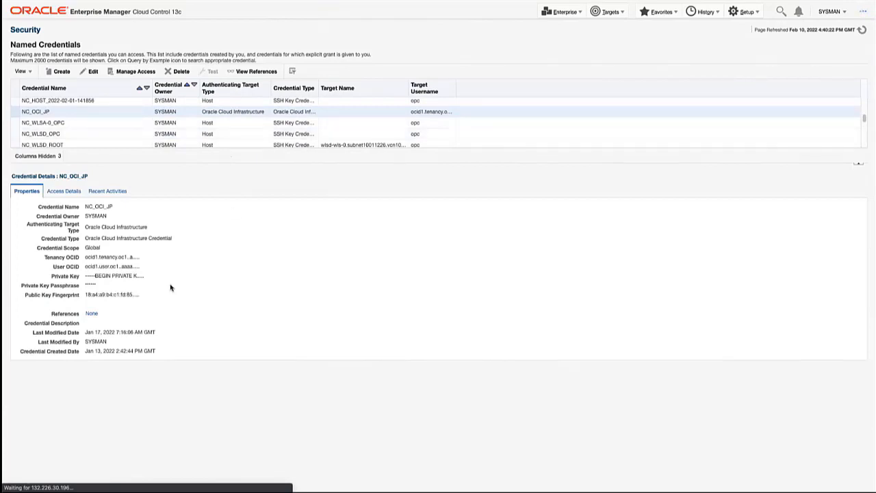
{"action": "left_click", "coordinate": [85, 207]}
{"action": "left_click_drag", "start_coordinate": [85, 207], "coordinate": [110, 205]}
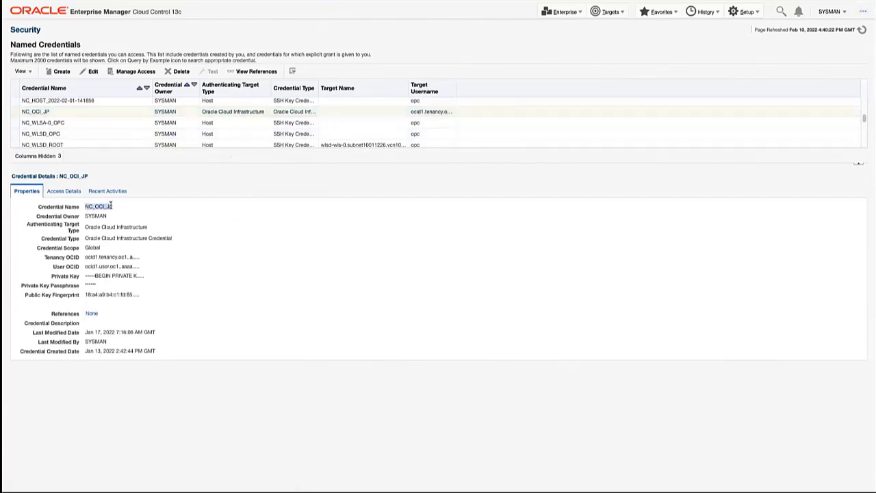
{"action": "left_click", "coordinate": [131, 207]}
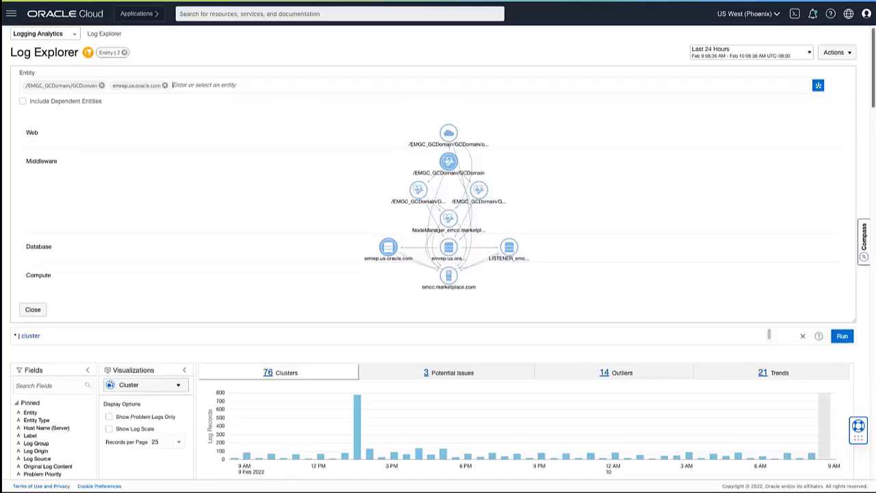
Step: Switch to the Oracle Cloud console and open the signed-in user's profile to view its API keys
{"action": "left_click", "coordinate": [866, 13]}
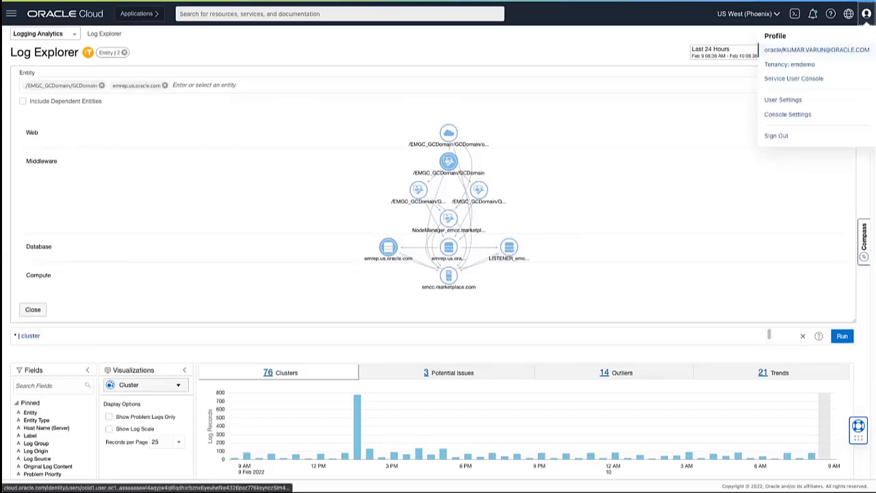
{"action": "left_click", "coordinate": [816, 49]}
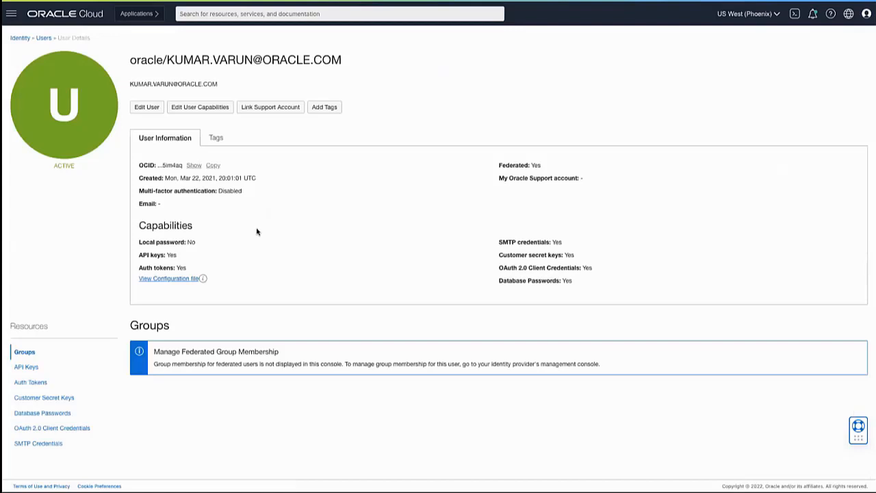
{"action": "left_click", "coordinate": [29, 370]}
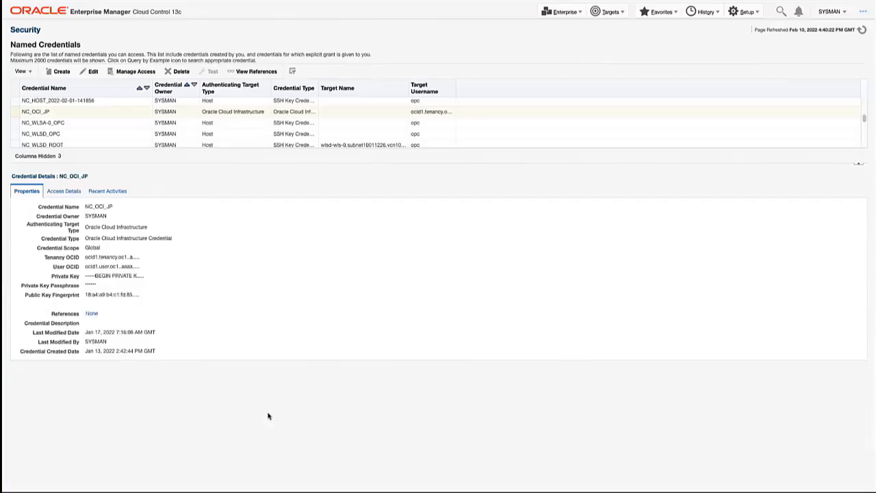
Step: Return to Enterprise Manager's Export EM Data to OCI page and review the prerequisites for enabling a data export, cancelling without submitting
{"action": "left_click", "coordinate": [748, 13]}
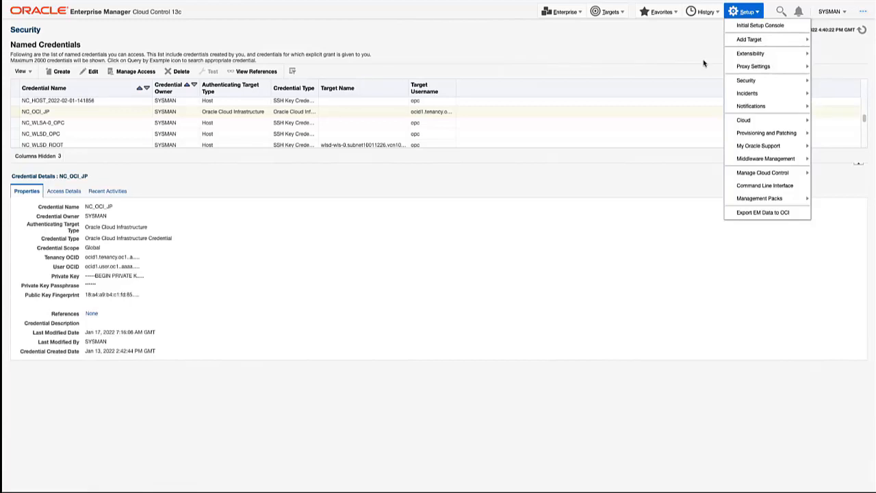
{"action": "left_click", "coordinate": [738, 10]}
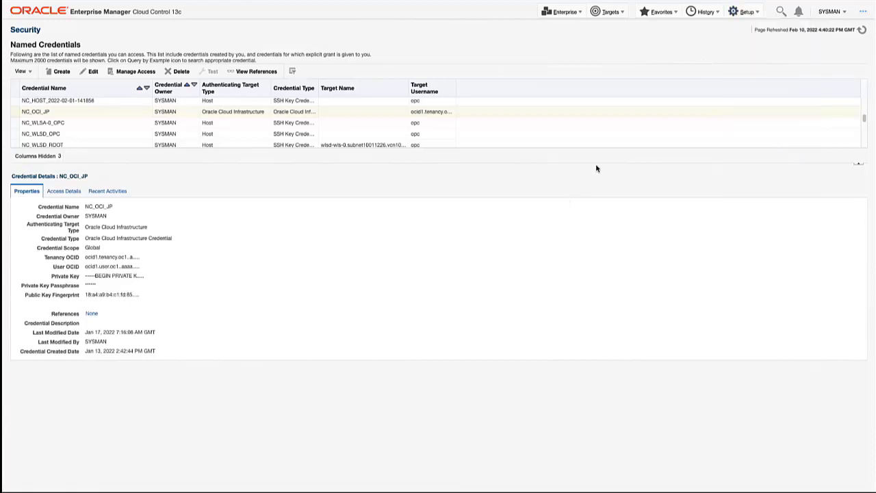
{"action": "left_click", "coordinate": [737, 11]}
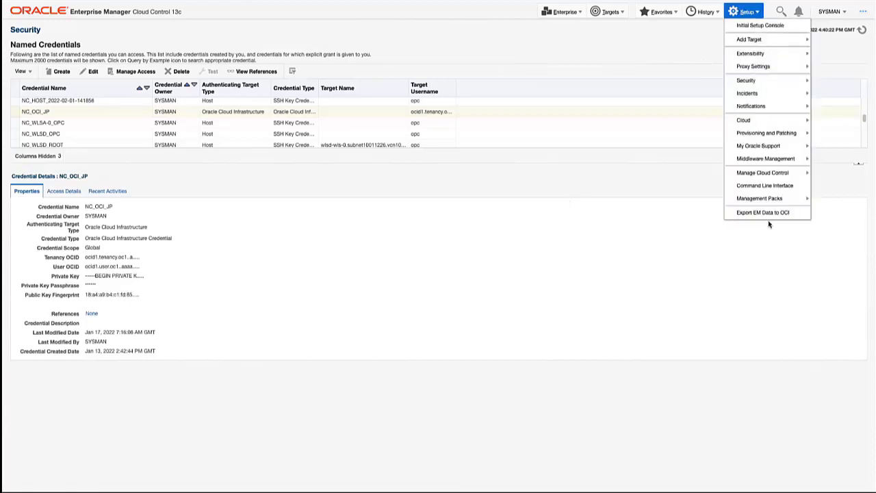
{"action": "left_click", "coordinate": [766, 216]}
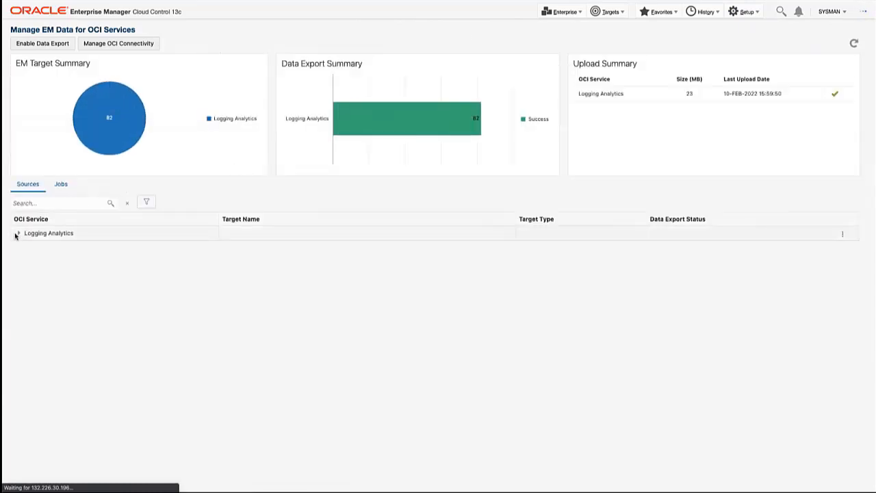
{"action": "left_click", "coordinate": [38, 44]}
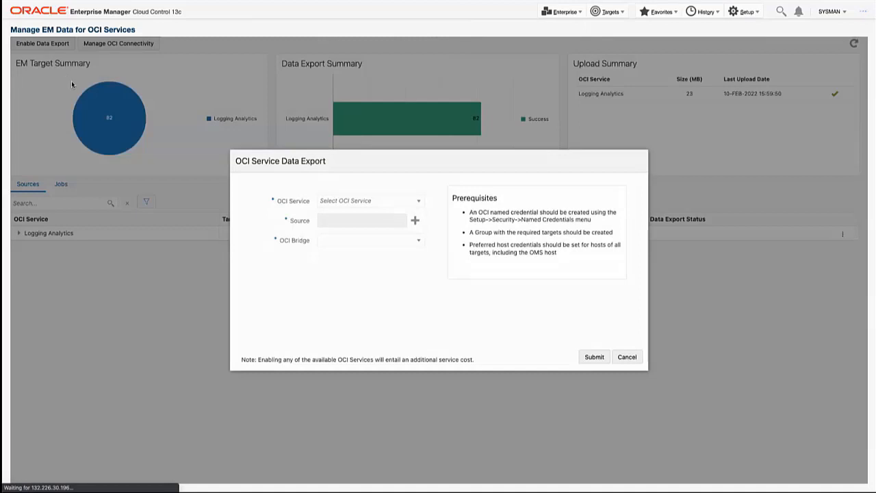
{"action": "left_click", "coordinate": [624, 356]}
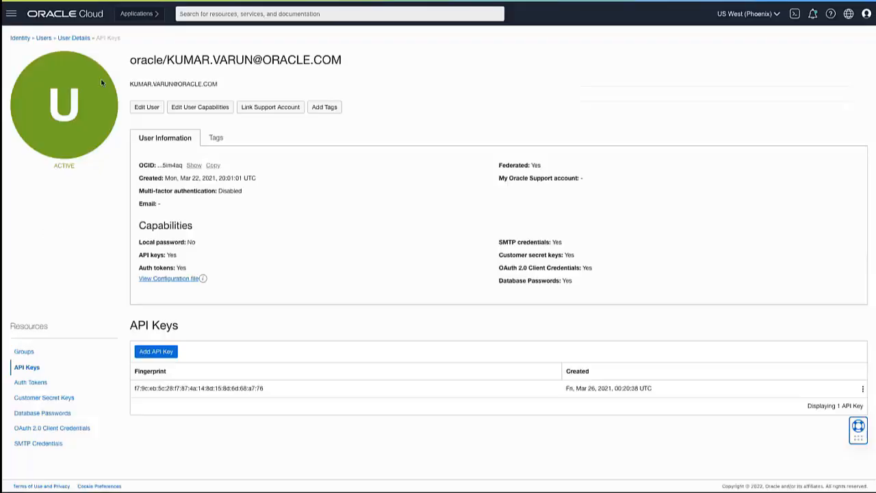
Step: Switch to the Oracle Cloud console, search for "log ex" and open the Log Explorer service
{"action": "left_click", "coordinate": [225, 14]}
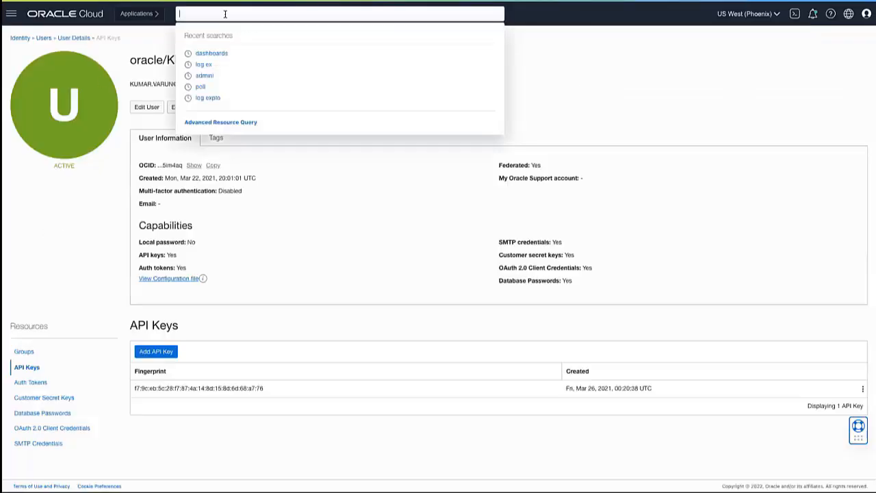
{"action": "type", "text": "log ex"}
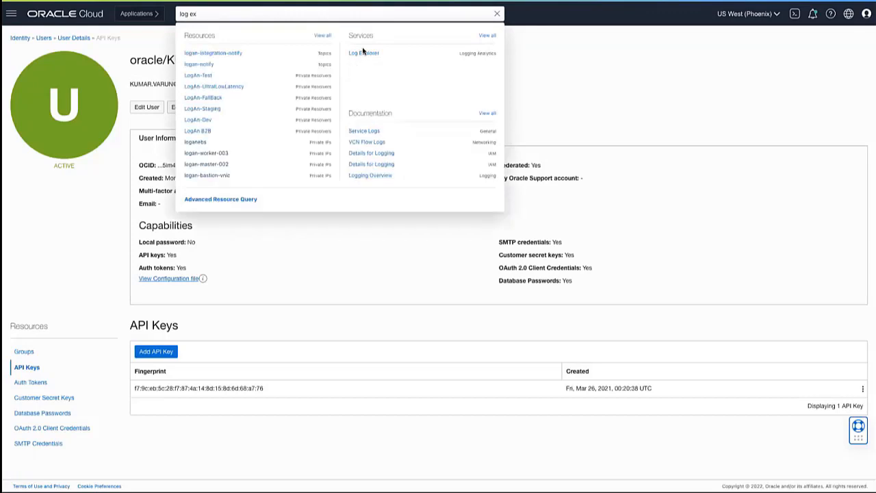
{"action": "left_click", "coordinate": [362, 53]}
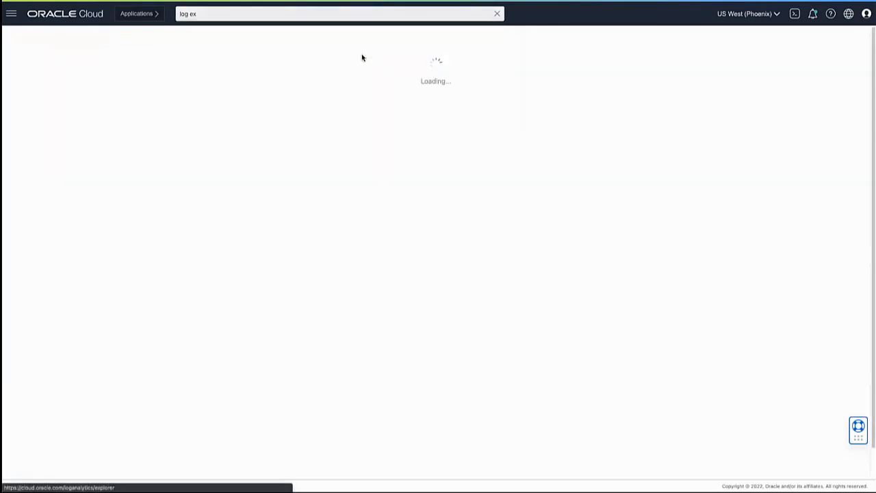
{"action": "left_click", "coordinate": [497, 14]}
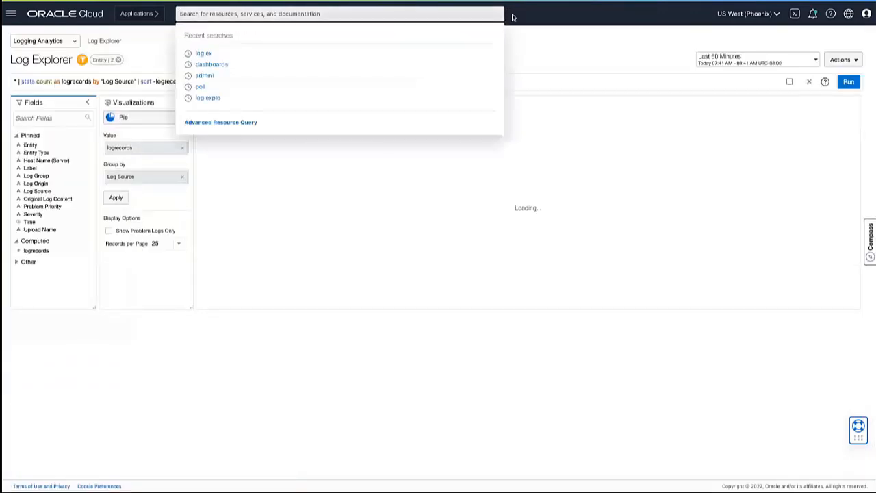
{"action": "left_click", "coordinate": [534, 30]}
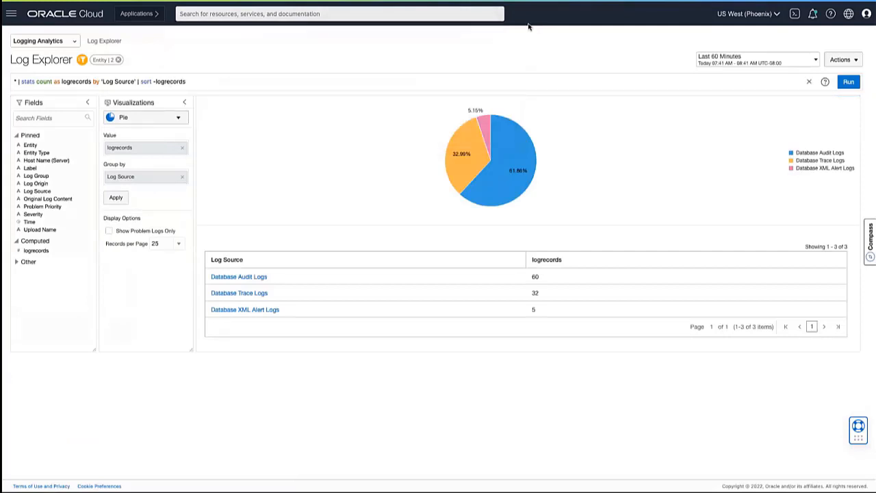
Step: Open the EM Bridges list in the Logging Analytics administration
{"action": "left_click", "coordinate": [68, 41]}
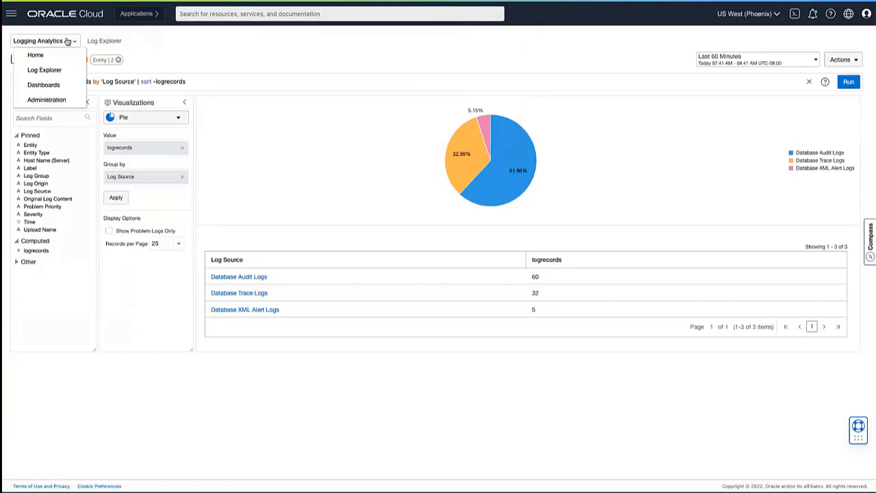
{"action": "left_click", "coordinate": [52, 99]}
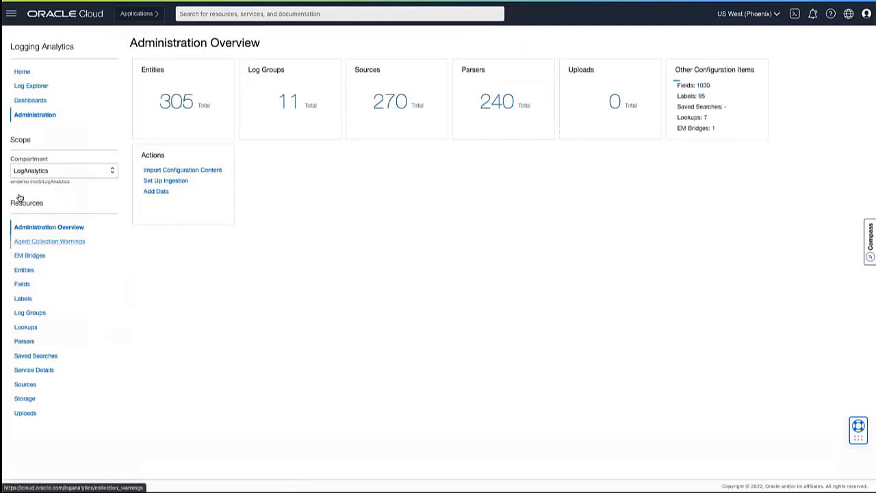
{"action": "left_click", "coordinate": [27, 256]}
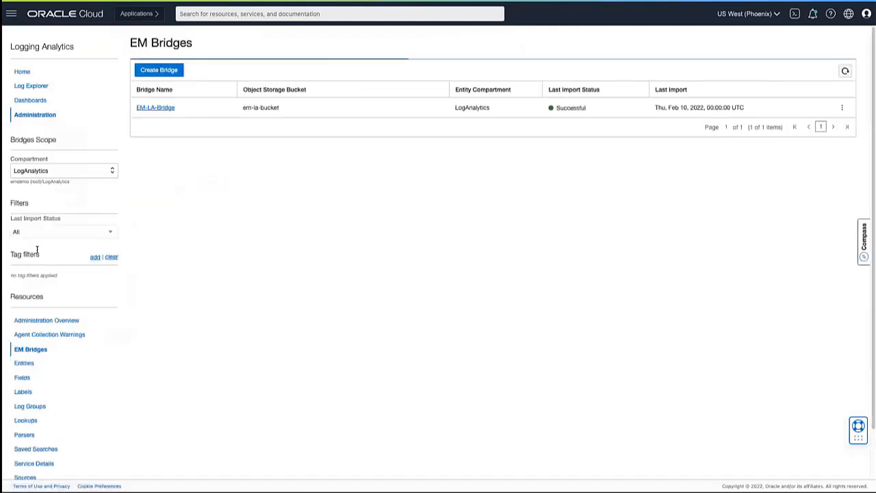
Step: Review the new bridge form's object storage bucket choices and its required dynamic group and policies, cancelling without creating a bridge
{"action": "left_click", "coordinate": [165, 71]}
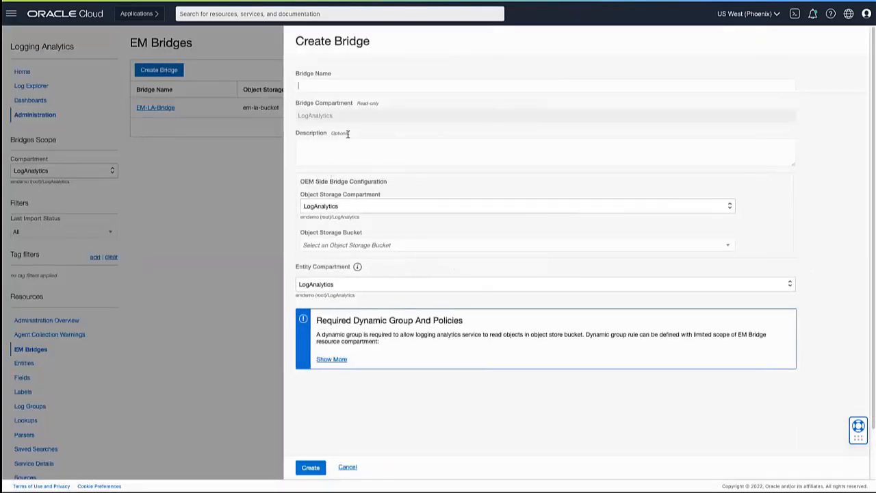
{"action": "left_click", "coordinate": [316, 82]}
{"action": "left_click", "coordinate": [359, 244]}
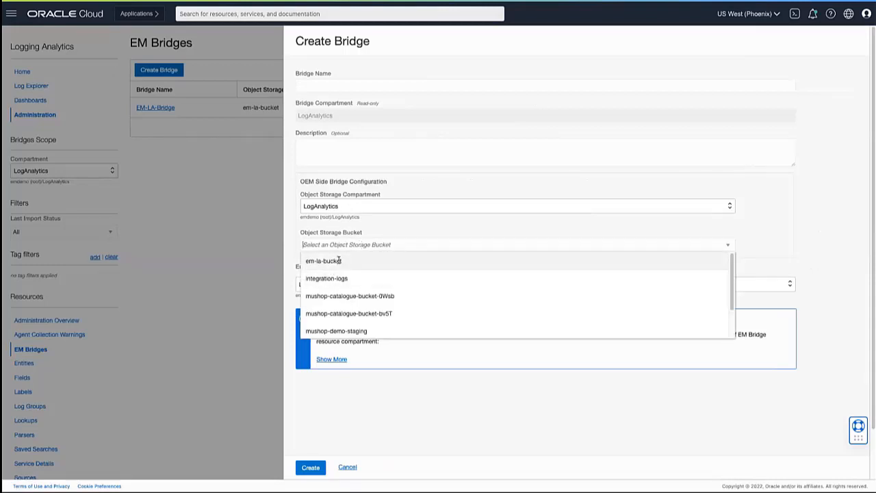
{"action": "left_click", "coordinate": [367, 230]}
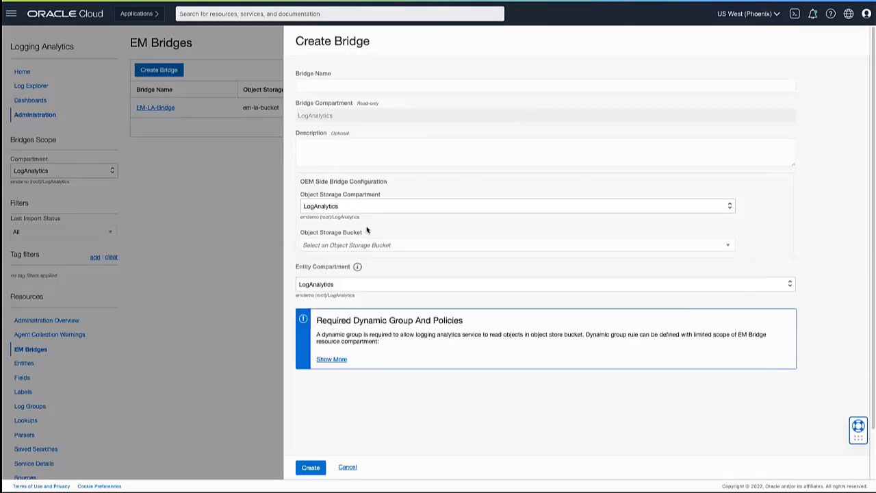
{"action": "left_click", "coordinate": [329, 359]}
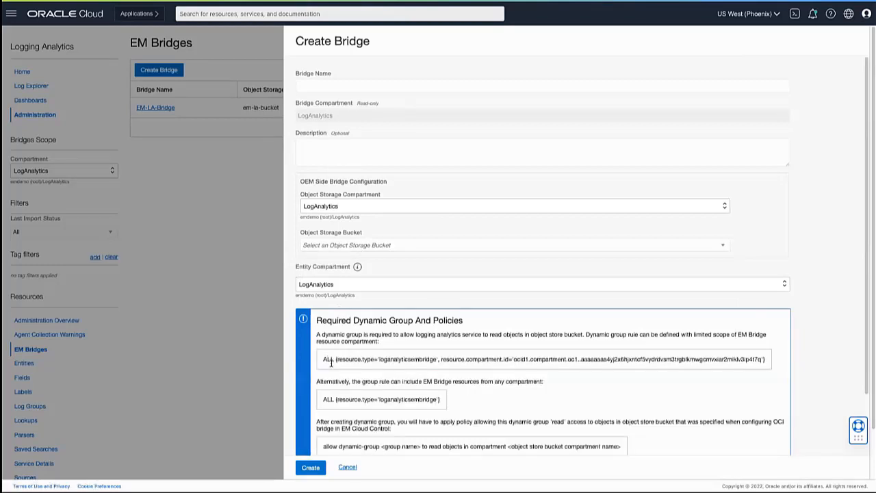
{"action": "scroll", "coordinate": [393, 397], "scroll_direction": "down", "scroll_amount": 3}
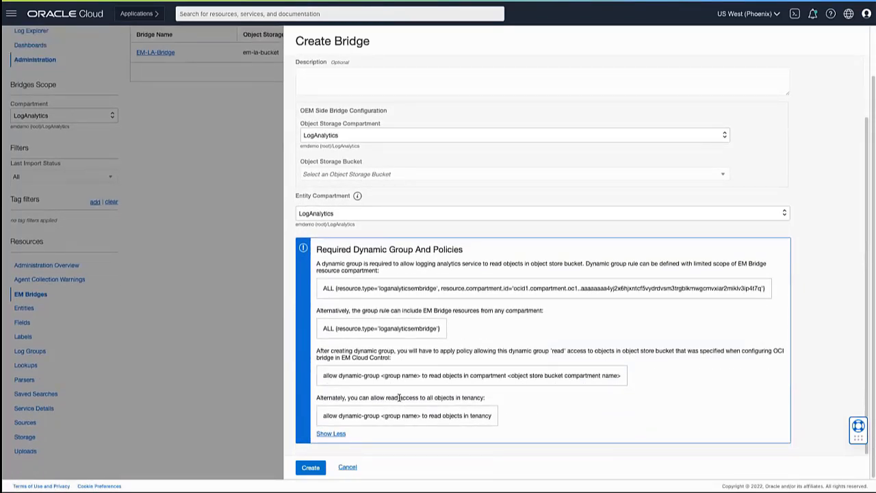
{"action": "scroll", "coordinate": [403, 394], "scroll_direction": "up", "scroll_amount": 3}
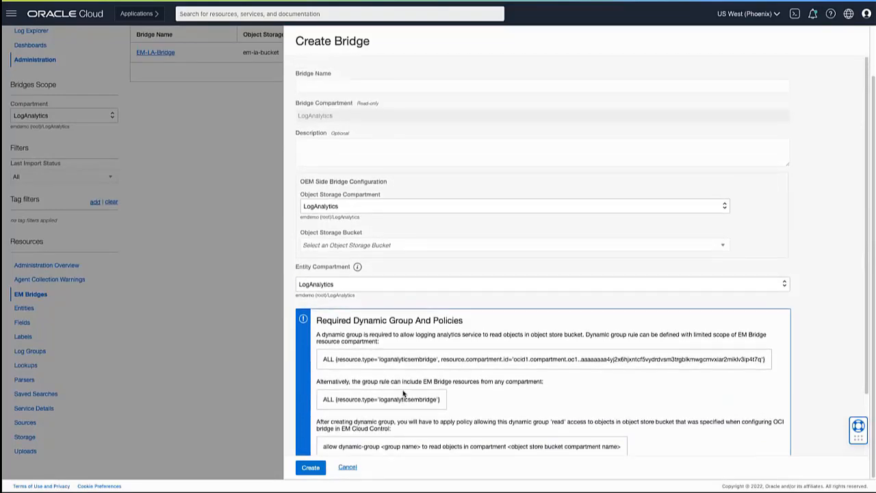
{"action": "left_click", "coordinate": [347, 466]}
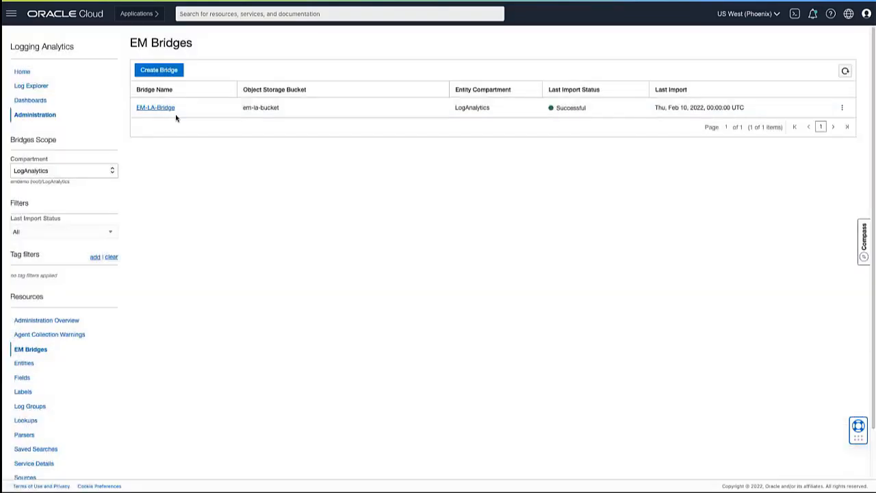
Step: Open the details of EM-LA-Bridge and review its editable configuration, cancelling without saving changes
{"action": "left_click", "coordinate": [164, 110]}
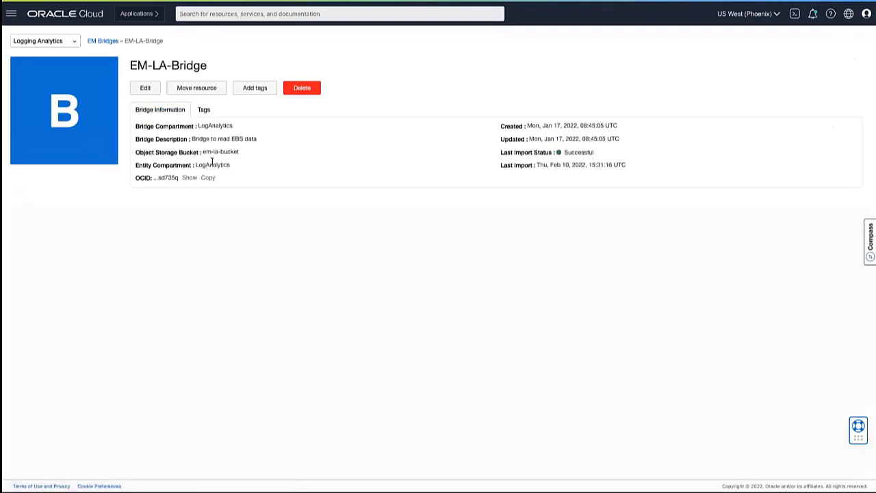
{"action": "left_click", "coordinate": [145, 89]}
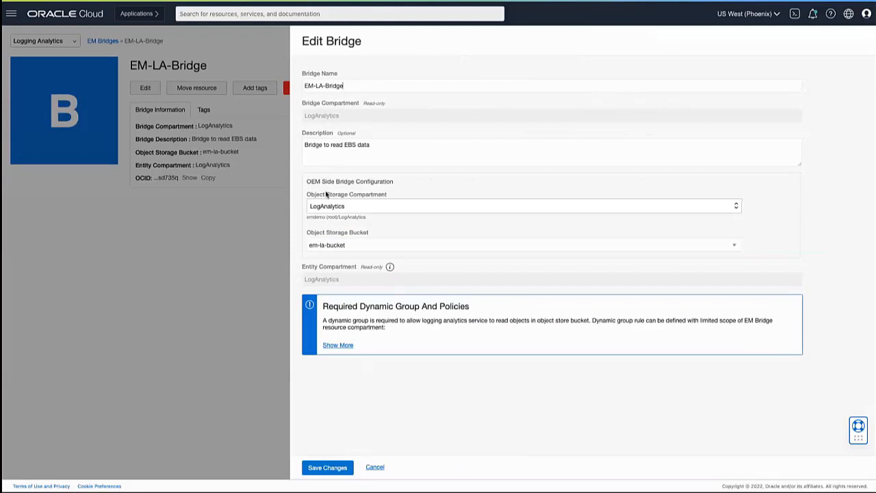
{"action": "left_click", "coordinate": [381, 468]}
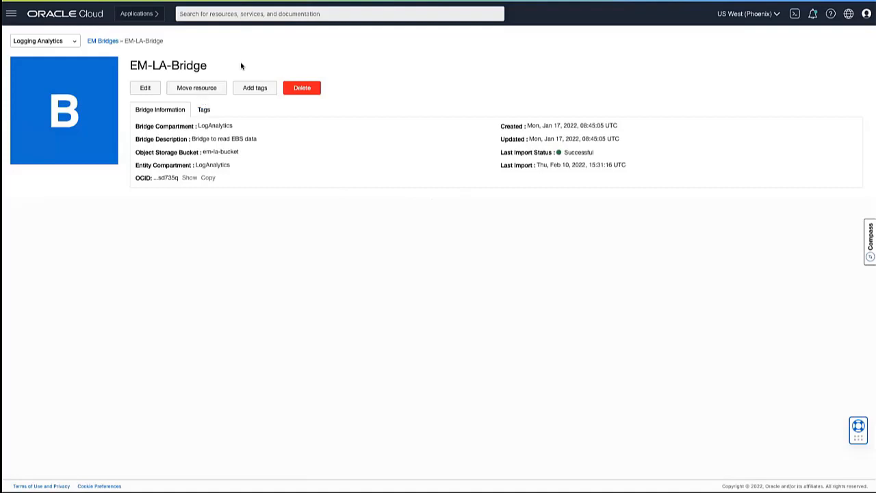
Step: Open the Entities list from the bridge's details and search it by name for "EMGC", and for "emrep"
{"action": "left_click", "coordinate": [115, 43]}
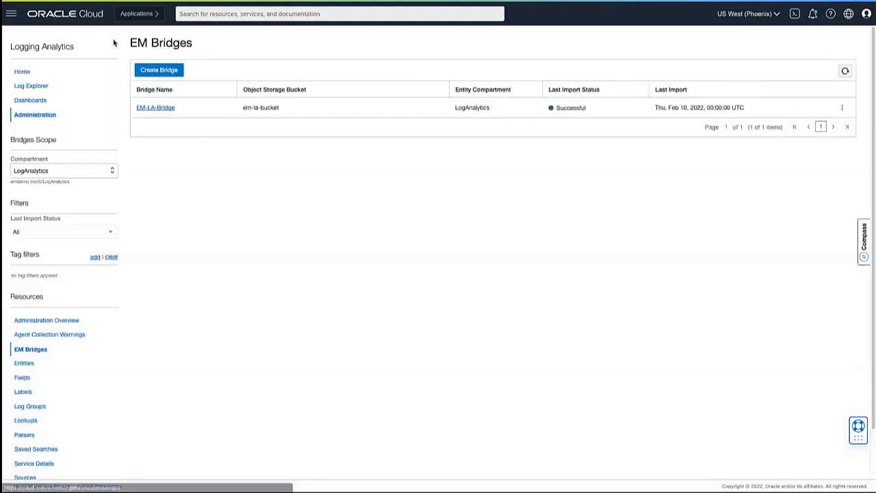
{"action": "left_click", "coordinate": [23, 362]}
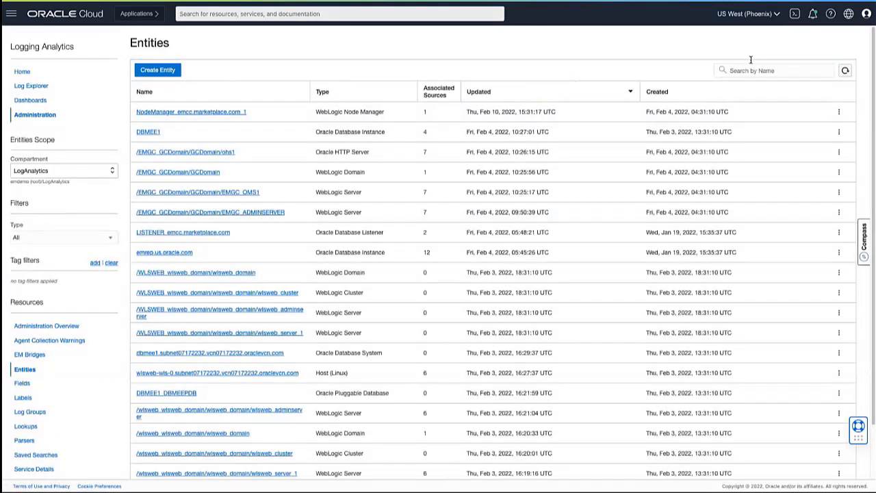
{"action": "type", "text": "EMGC"}
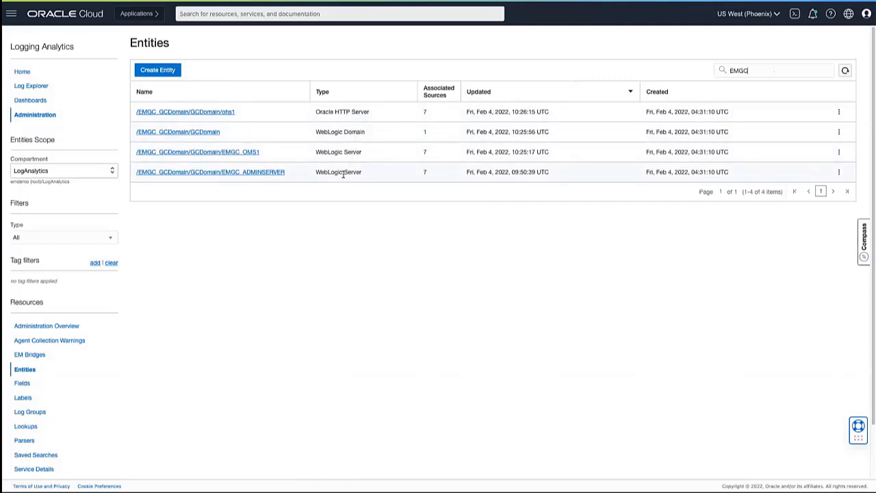
{"action": "left_click_drag", "start_coordinate": [778, 67], "coordinate": [709, 69]}
{"action": "type", "text": "emrep"}
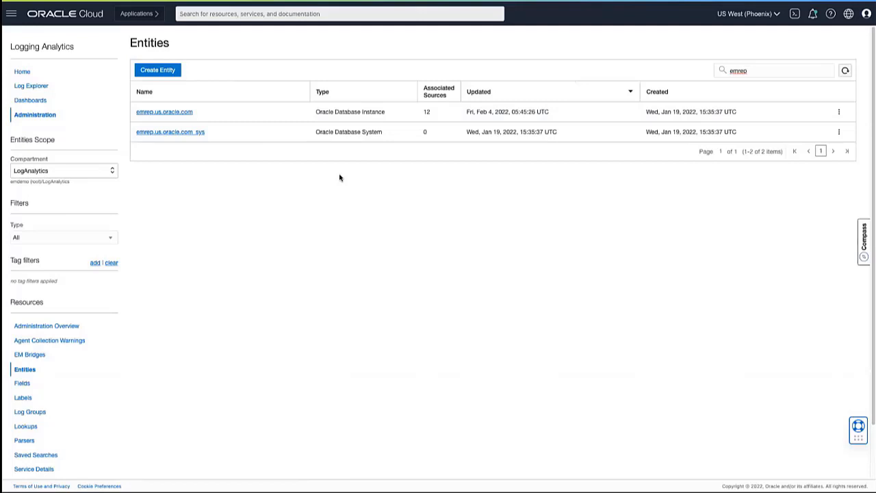
Step: Open Add Data from the Administration Overview and review the management agent log collection diagram
{"action": "left_click", "coordinate": [40, 116]}
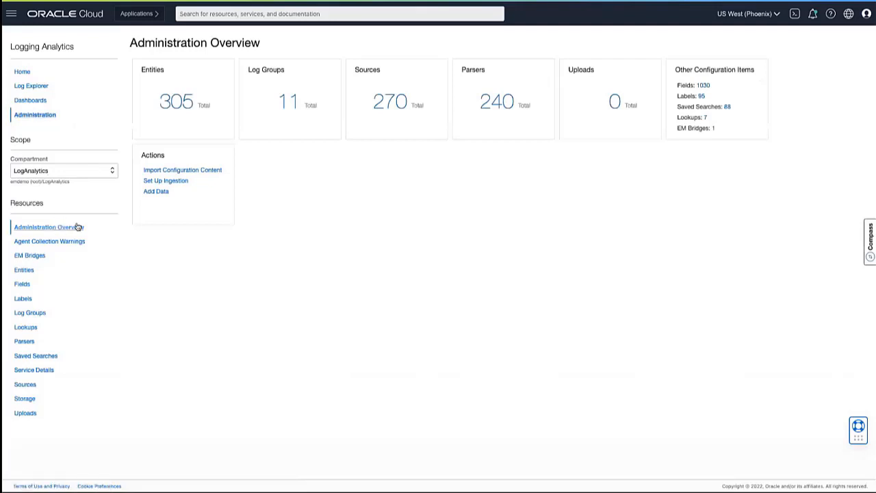
{"action": "left_click", "coordinate": [154, 194]}
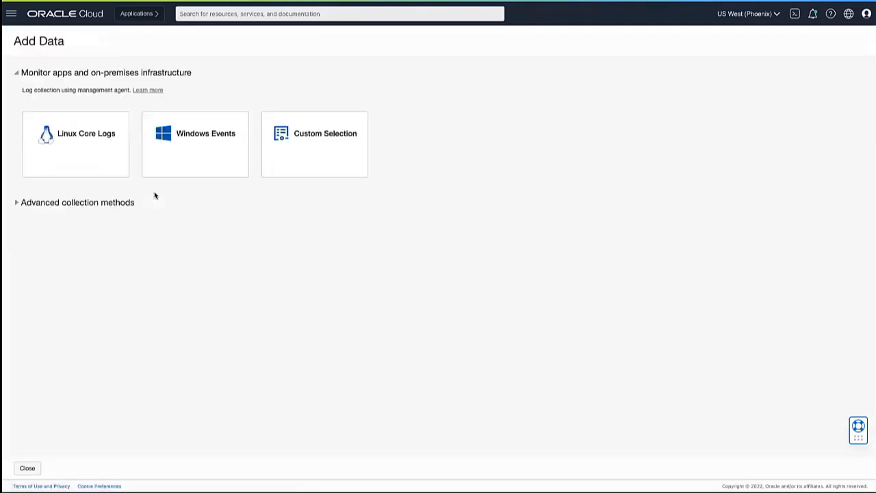
{"action": "left_click", "coordinate": [156, 90]}
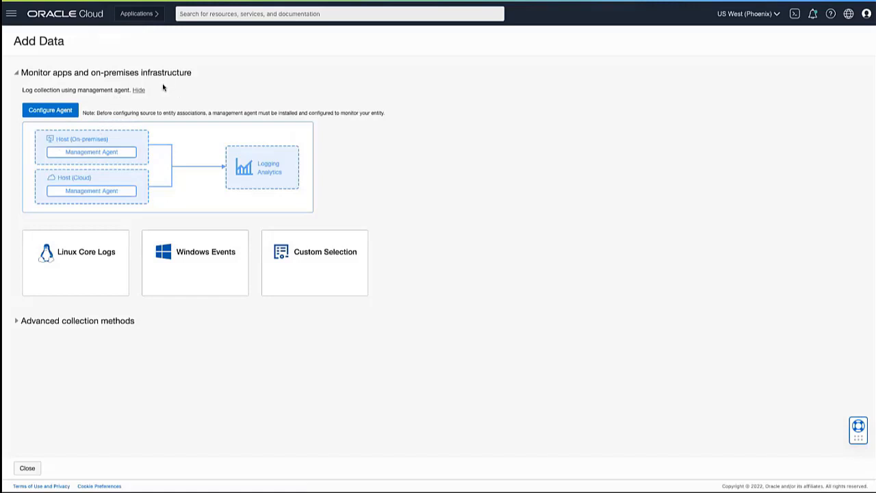
{"action": "left_click", "coordinate": [140, 89]}
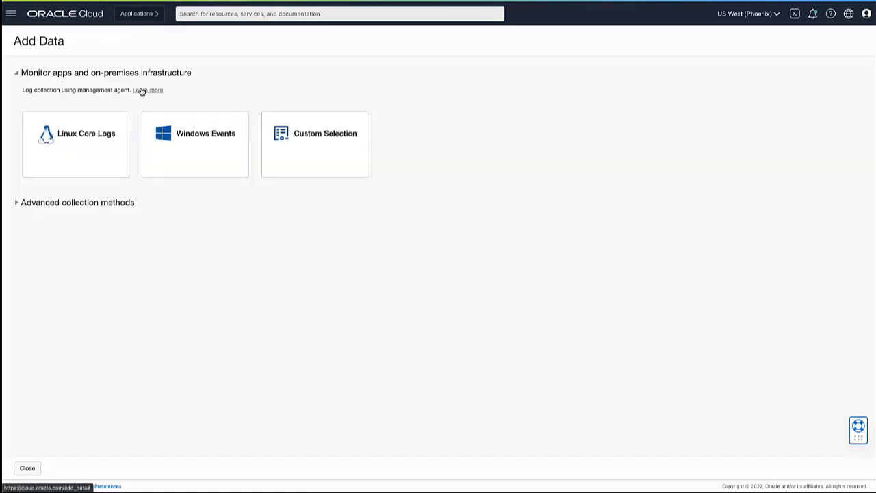
Step: Start a custom log collection for /EMGC_GCDomain/GCDomain/EMGC_ADMINSERVER with the sources FMW WLS Server Access Logs and FMW WLS Server Logs
{"action": "left_click", "coordinate": [322, 154]}
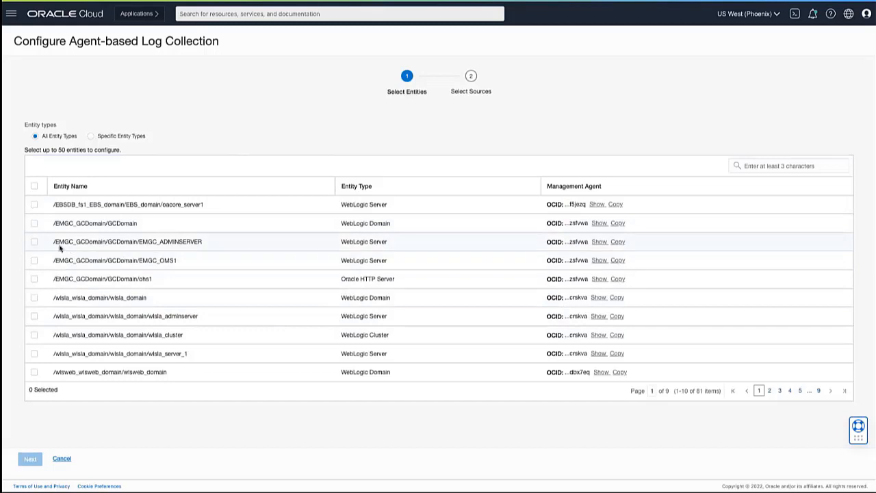
{"action": "left_click", "coordinate": [34, 242]}
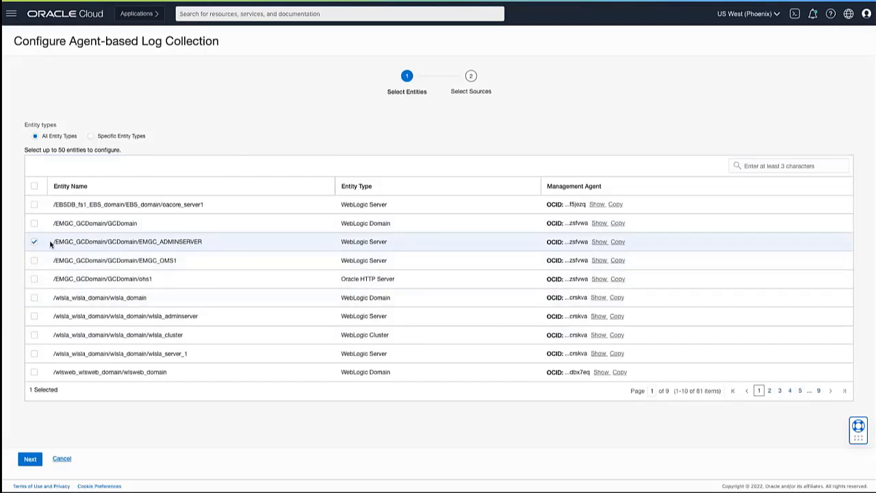
{"action": "left_click", "coordinate": [29, 457]}
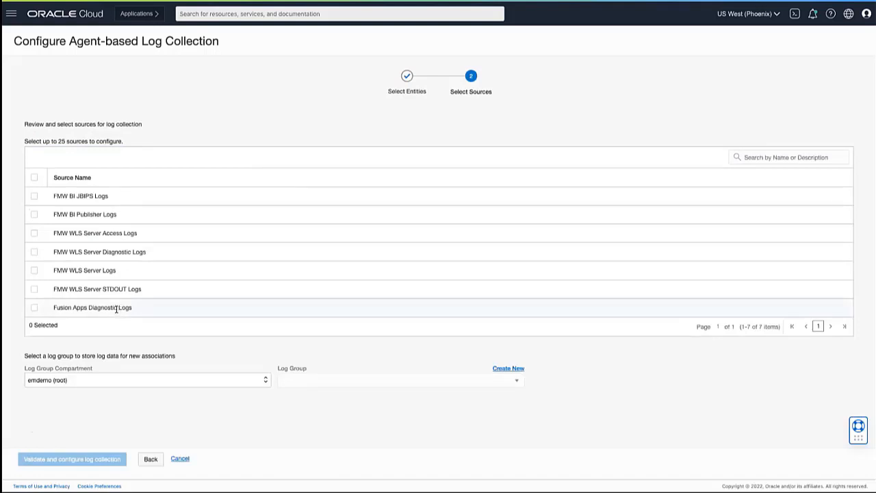
{"action": "left_click", "coordinate": [34, 234]}
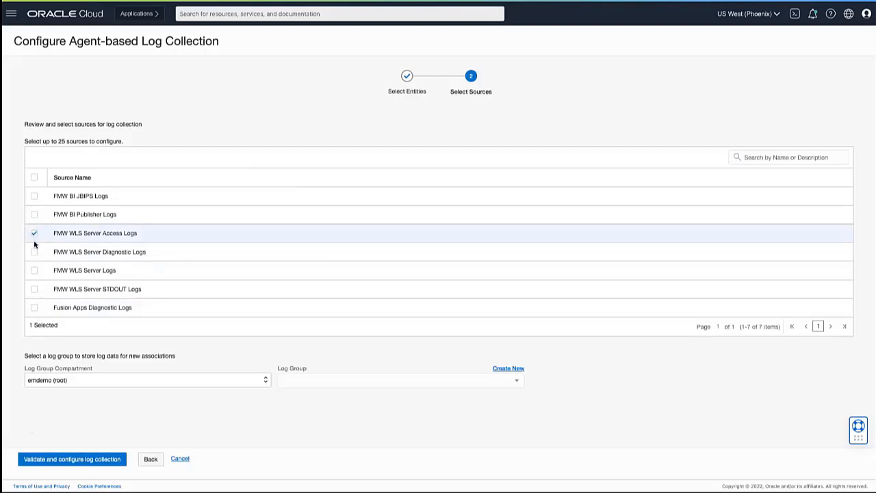
{"action": "left_click", "coordinate": [35, 271]}
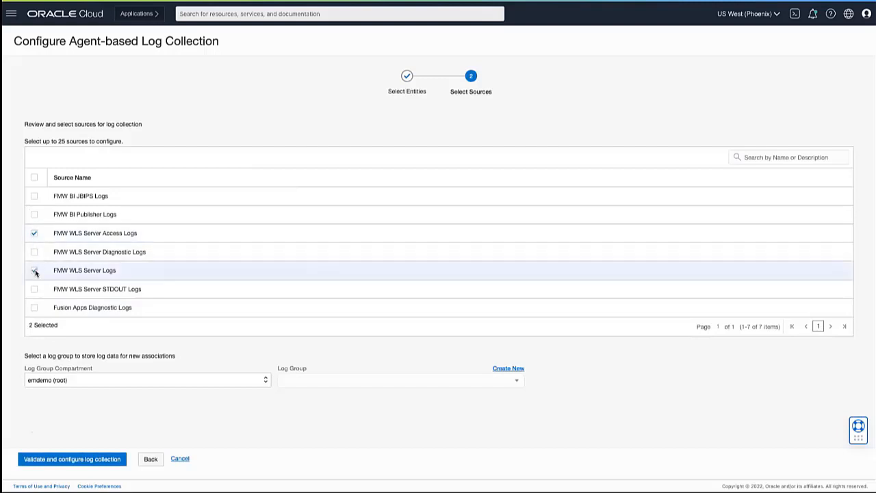
Step: Store the collected logs in the ERP Logs group of the LogAnalytics compartment, validate and configure the collection, and close the setup
{"action": "left_click", "coordinate": [233, 381]}
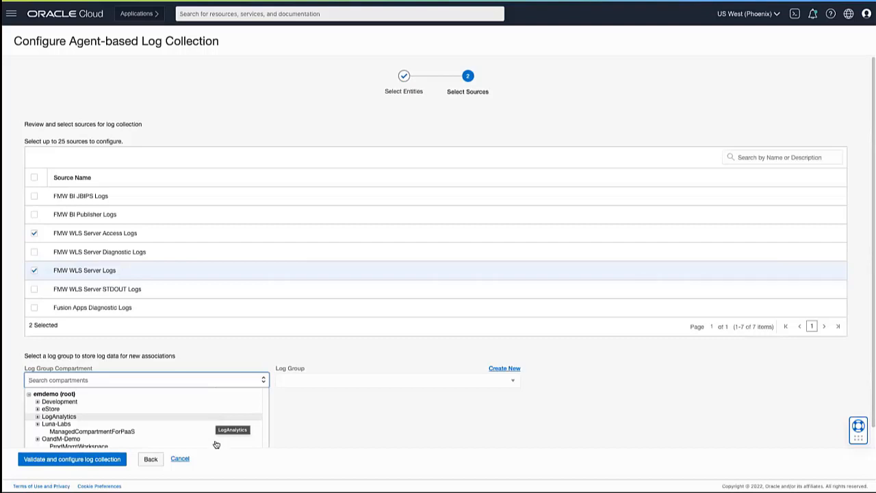
{"action": "left_click", "coordinate": [176, 416]}
{"action": "left_click", "coordinate": [315, 380]}
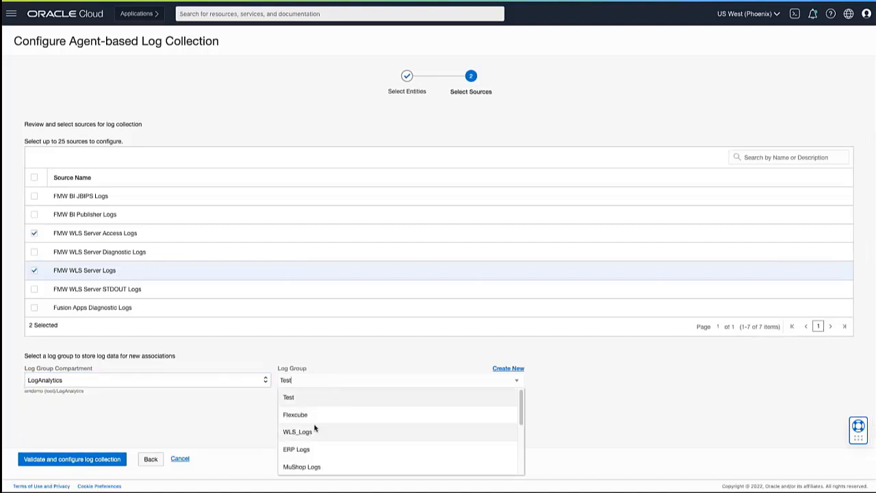
{"action": "left_click", "coordinate": [309, 452]}
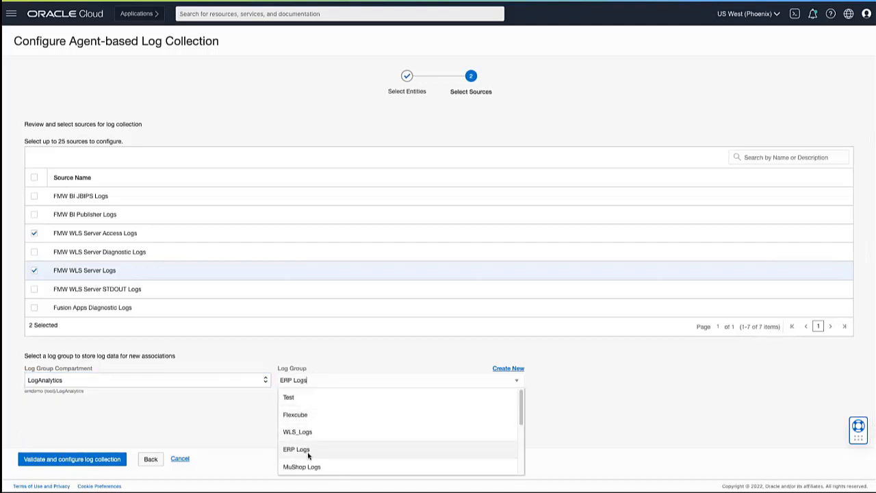
{"action": "left_click", "coordinate": [86, 459]}
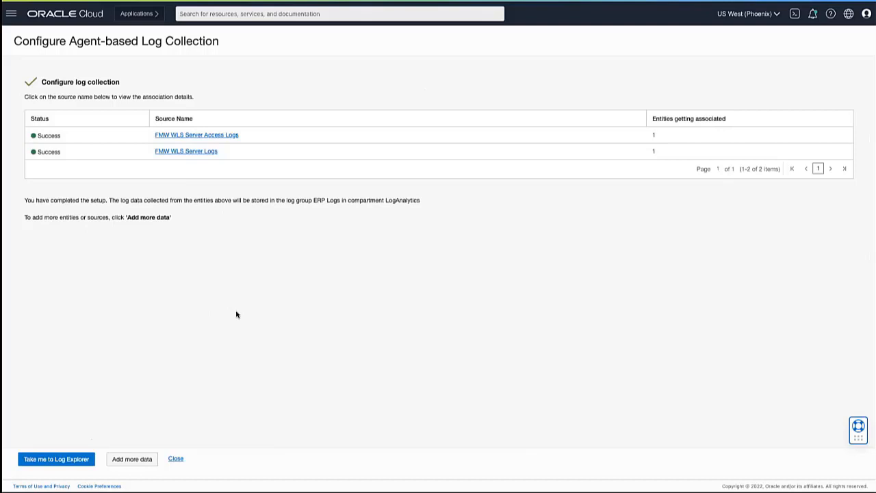
{"action": "left_click", "coordinate": [175, 459]}
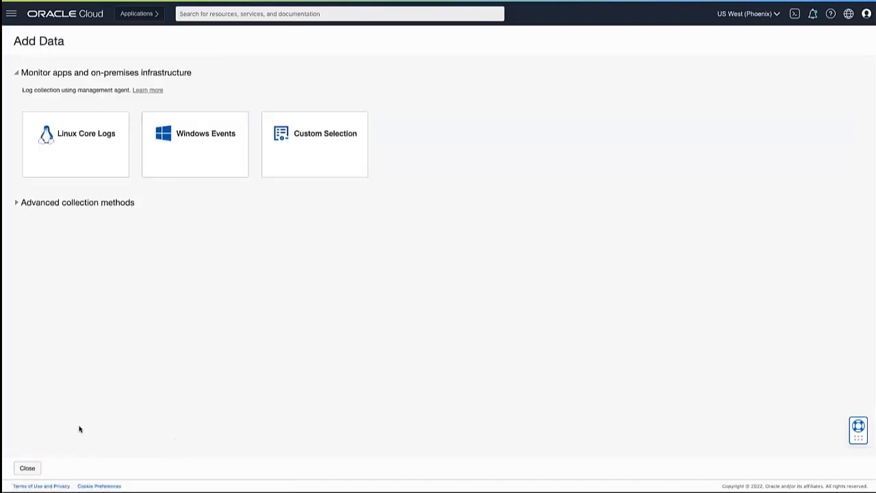
{"action": "left_click", "coordinate": [29, 468]}
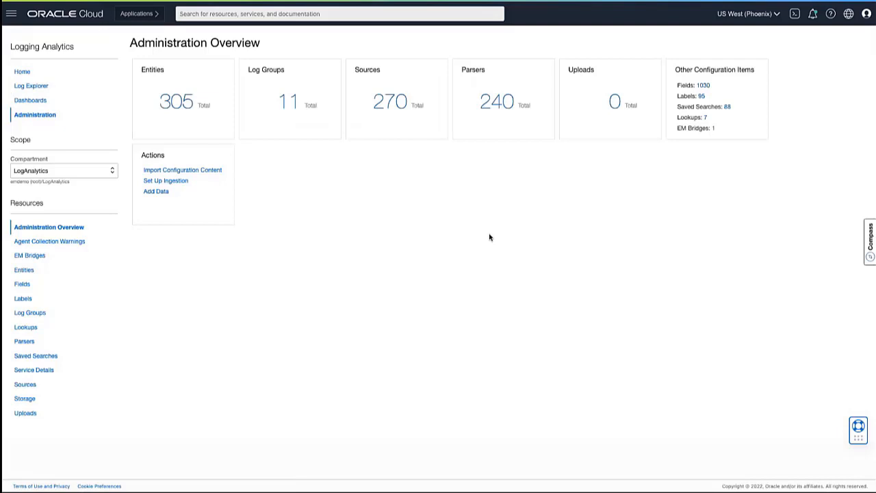
Step: In Log Explorer, replace the existing entity filter with /EMGC_GCDomain/GCDomain and display its topology
{"action": "left_click", "coordinate": [30, 85]}
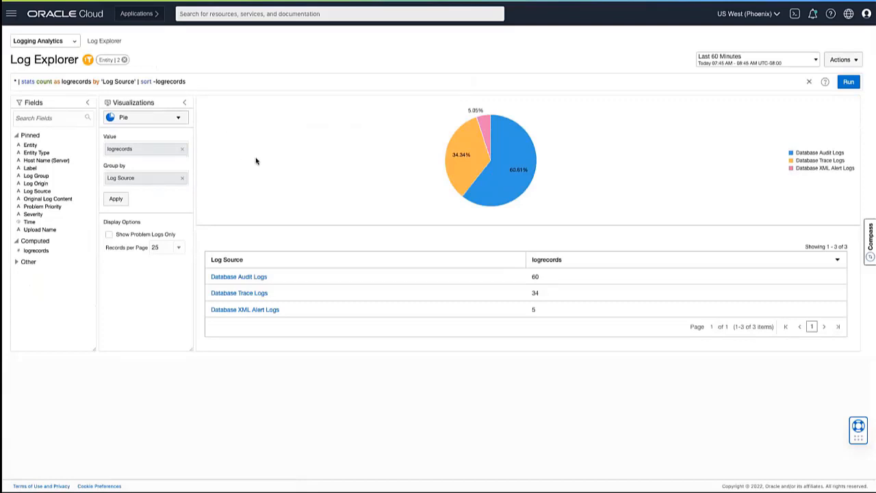
{"action": "left_click", "coordinate": [123, 61]}
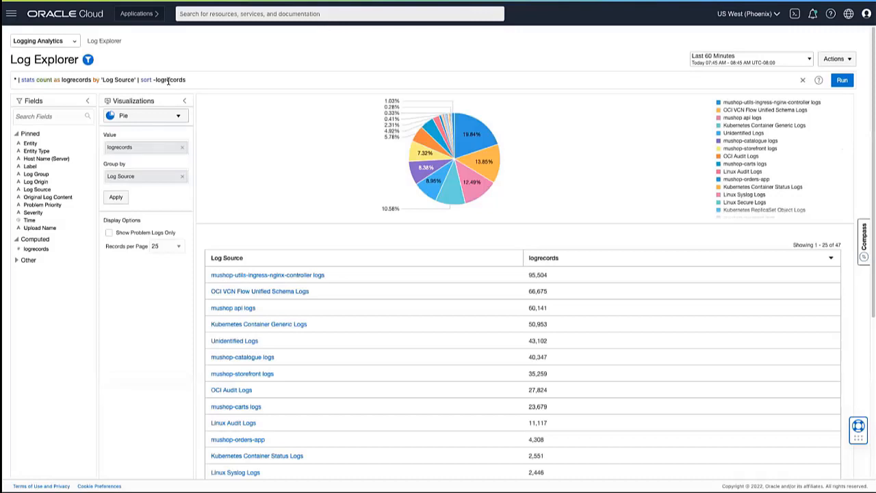
{"action": "left_click", "coordinate": [89, 61]}
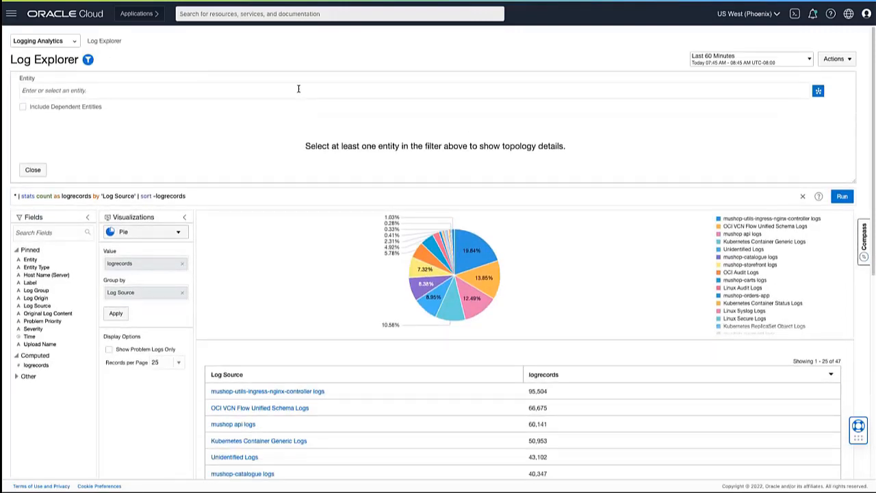
{"action": "left_click", "coordinate": [298, 88]}
{"action": "type", "text": "EMGC"}
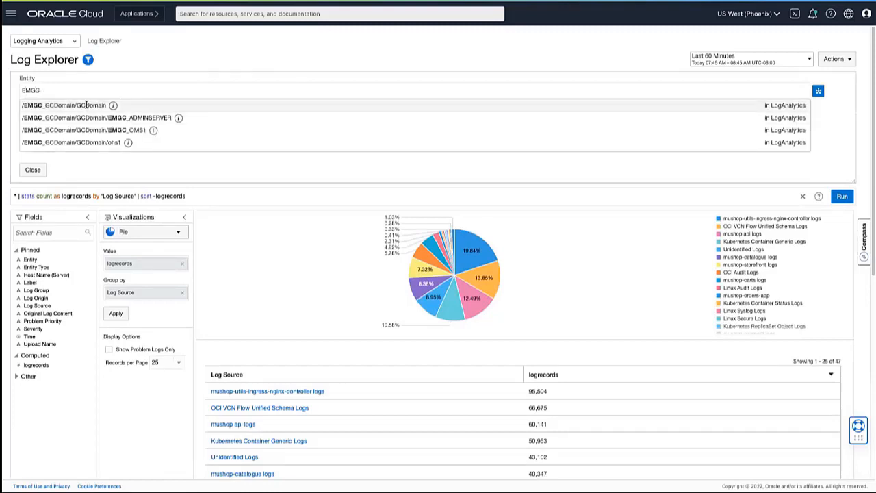
{"action": "left_click", "coordinate": [86, 105]}
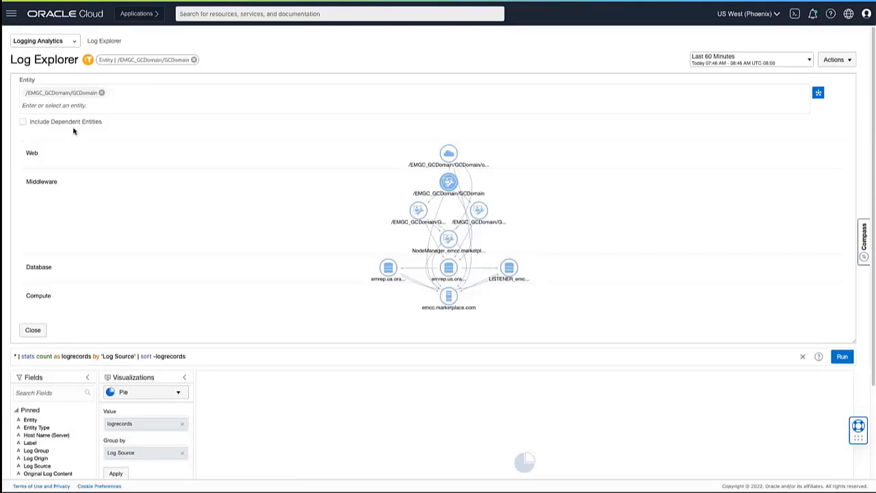
Step: Open the Middleware & Database Operations dashboard, set its time range to Last 7 Days and remove the entity filter
{"action": "left_click", "coordinate": [70, 42]}
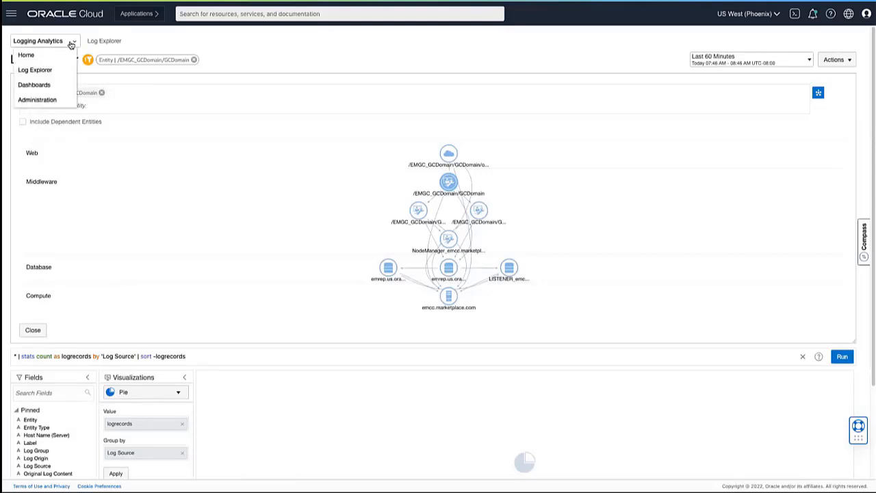
{"action": "left_click", "coordinate": [60, 84]}
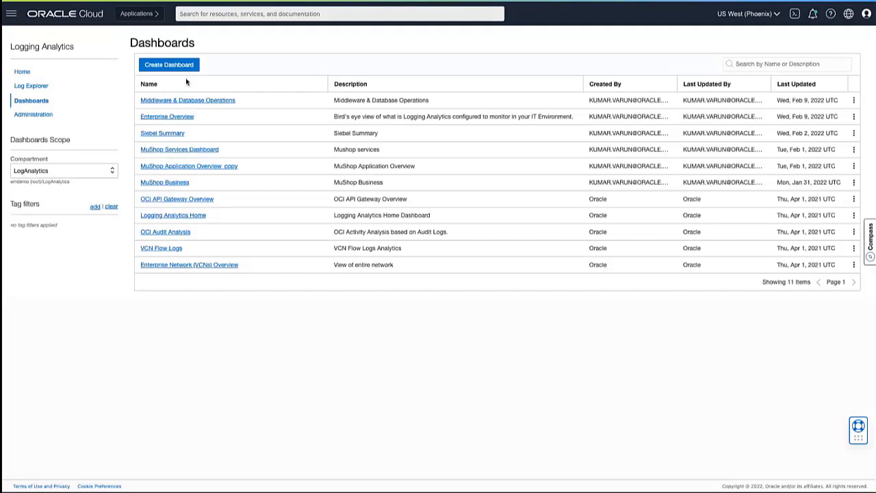
{"action": "left_click", "coordinate": [192, 100]}
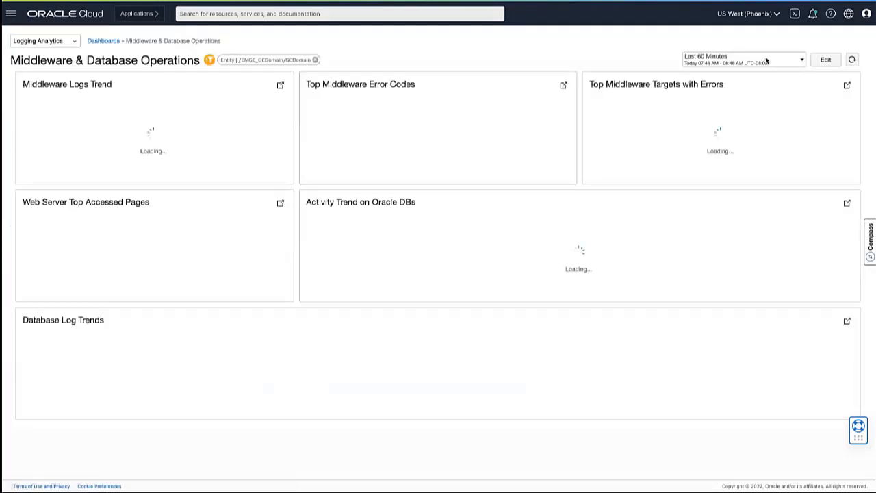
{"action": "left_click", "coordinate": [764, 59]}
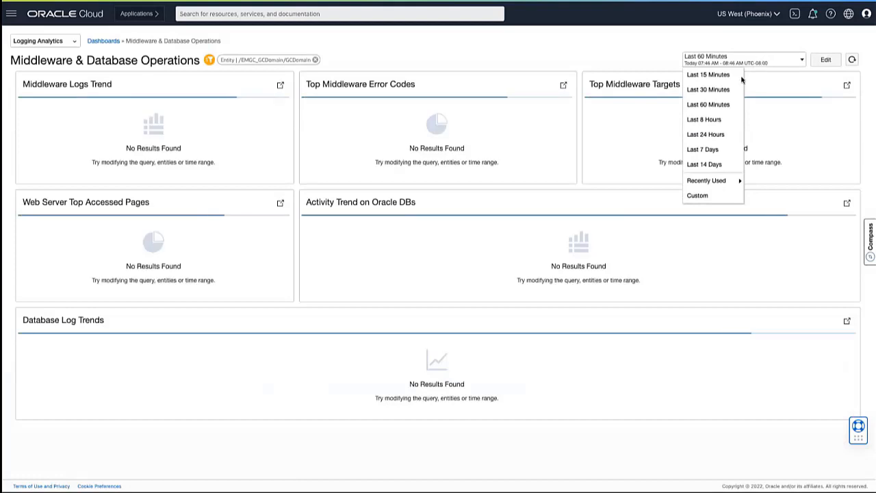
{"action": "left_click", "coordinate": [707, 151]}
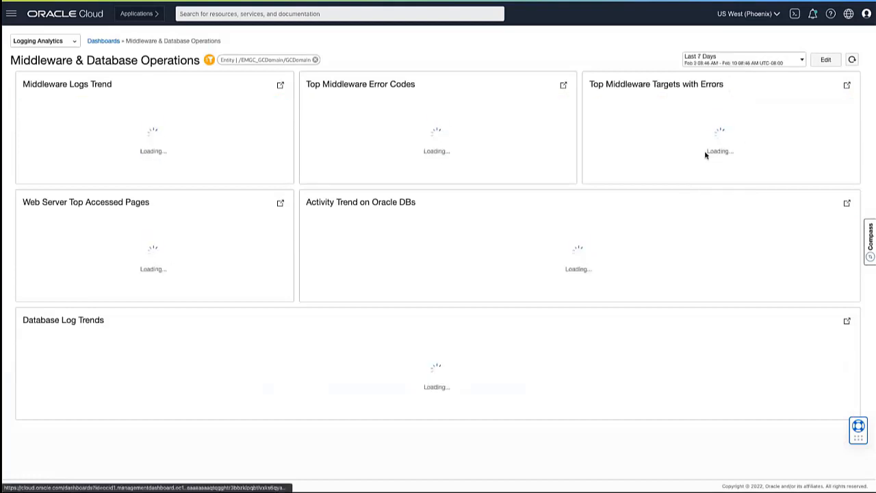
{"action": "left_click", "coordinate": [315, 60]}
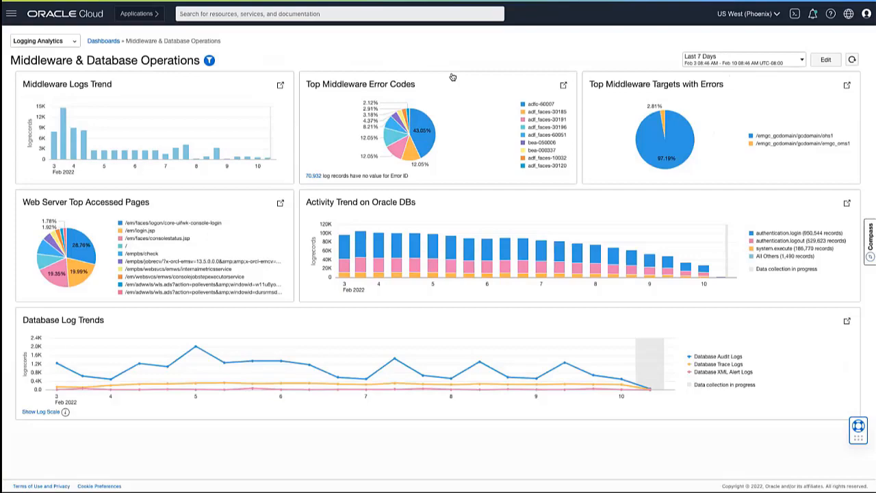
Step: Switch to the PowerPoint presentation with the Demo Scenario slide
{"action": "key", "text": "ctrl+Left"}
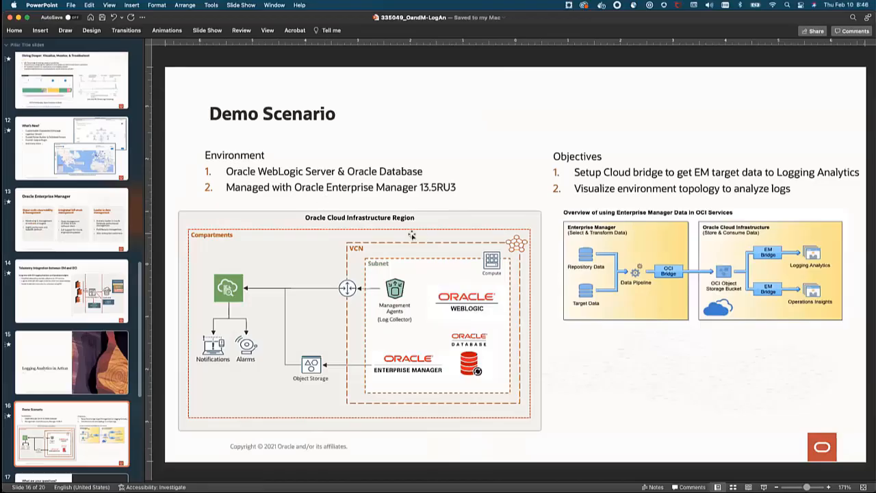